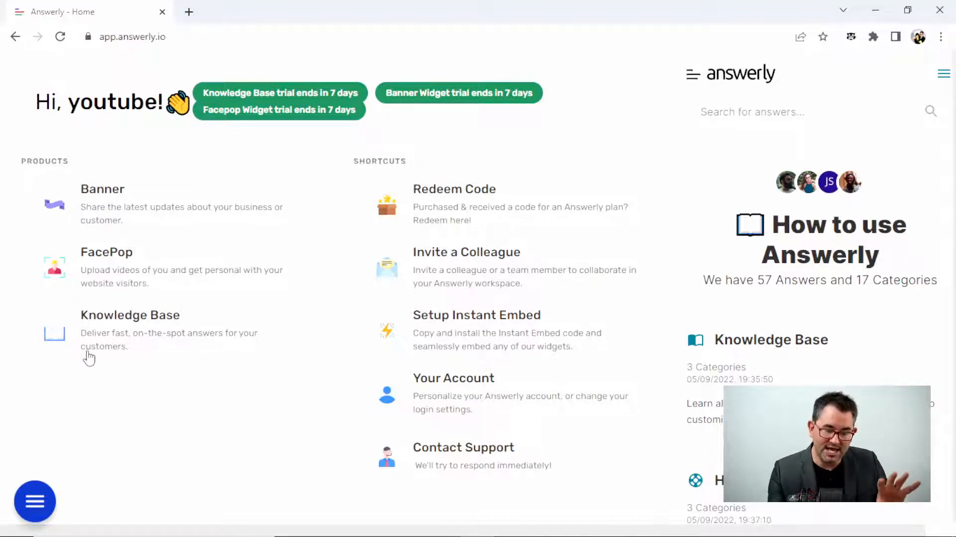
- Look through the main menu's workspace options and the options of the Banner product, and return to the home page
{"action": "left_click", "coordinate": [41, 499]}
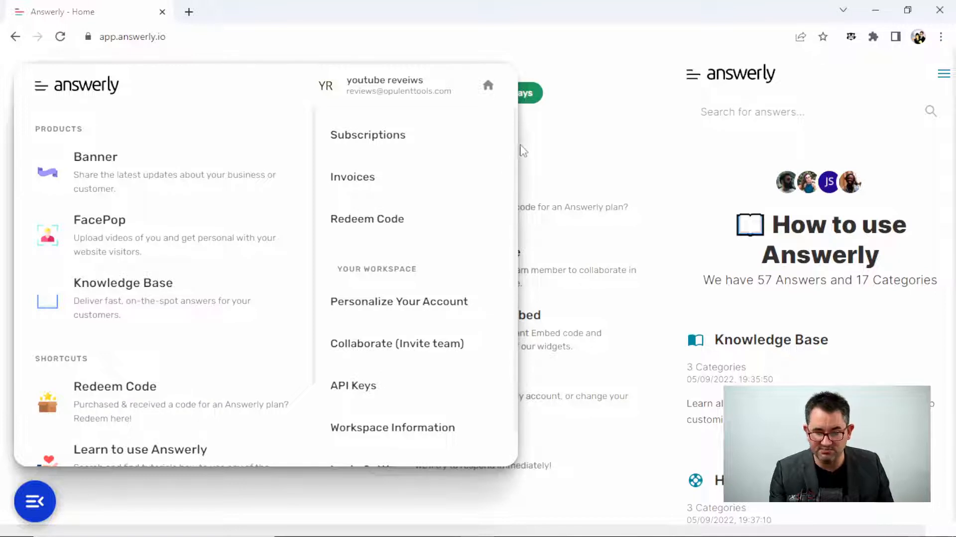
{"action": "scroll", "coordinate": [512, 160], "scroll_direction": "down", "scroll_amount": 1}
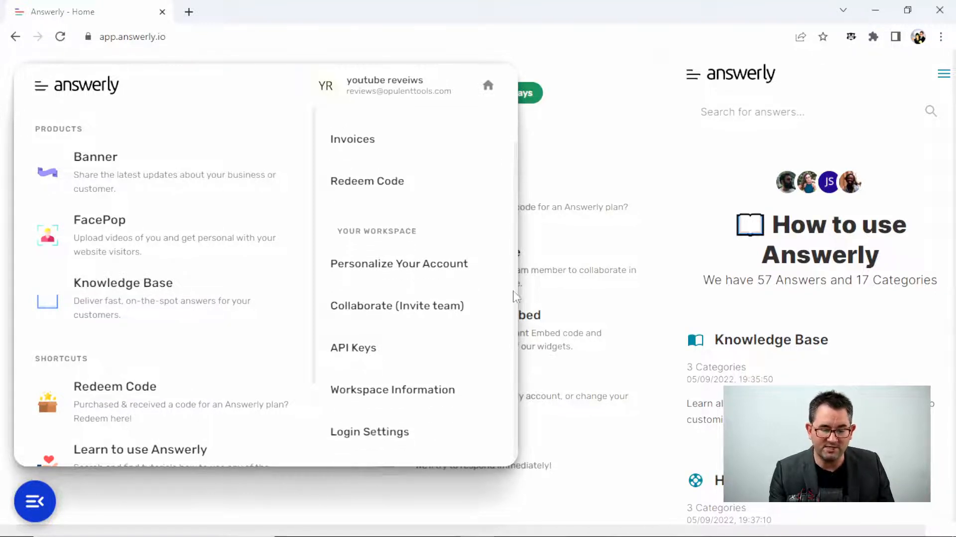
{"action": "scroll", "coordinate": [512, 155], "scroll_direction": "up", "scroll_amount": 1}
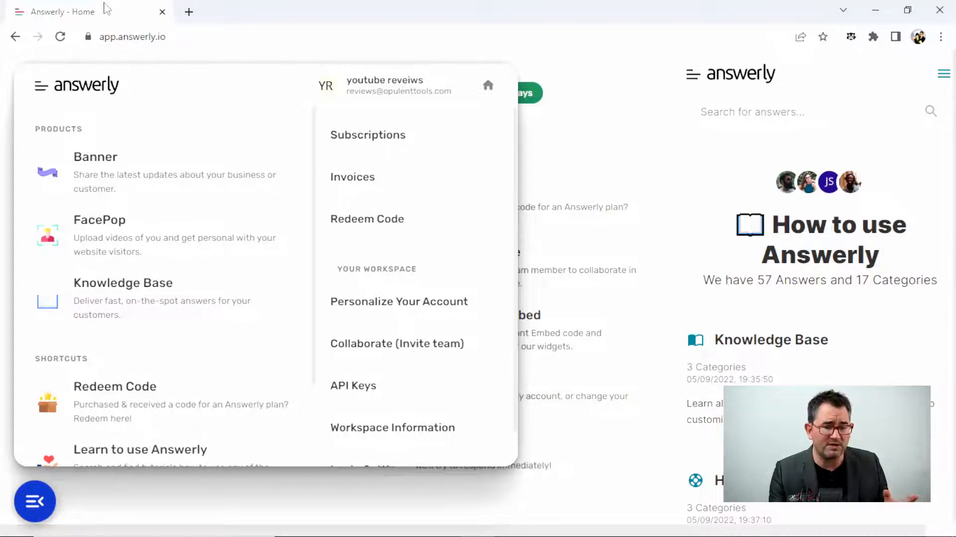
{"action": "left_click", "coordinate": [133, 178]}
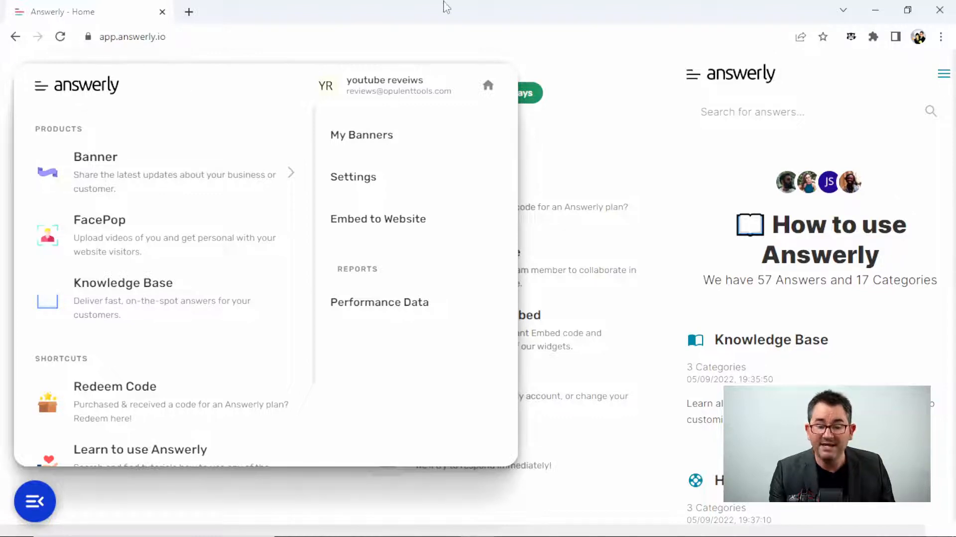
{"action": "left_click", "coordinate": [624, 92]}
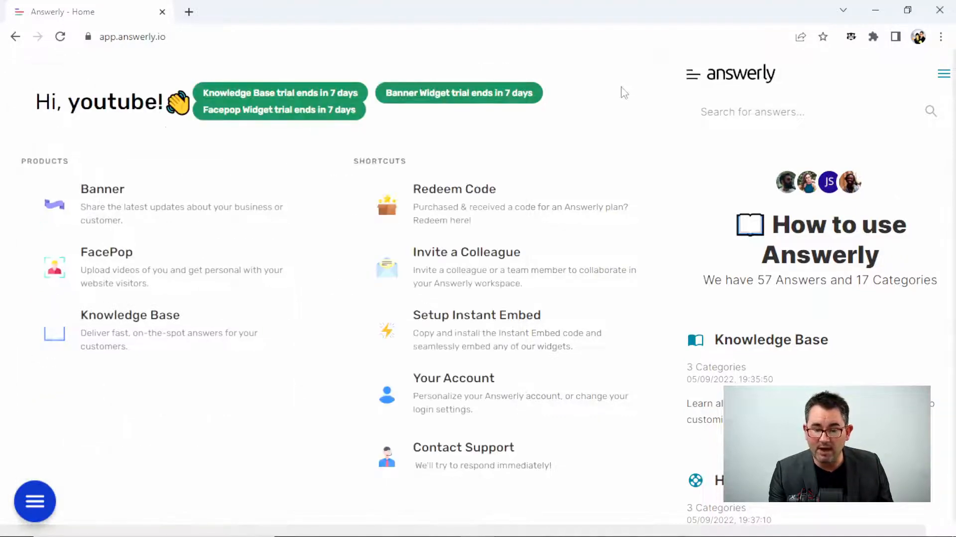
- In the Banner product's content, replace "and links!" at the end of the text with a grinning-face emoji
{"action": "left_click", "coordinate": [82, 204]}
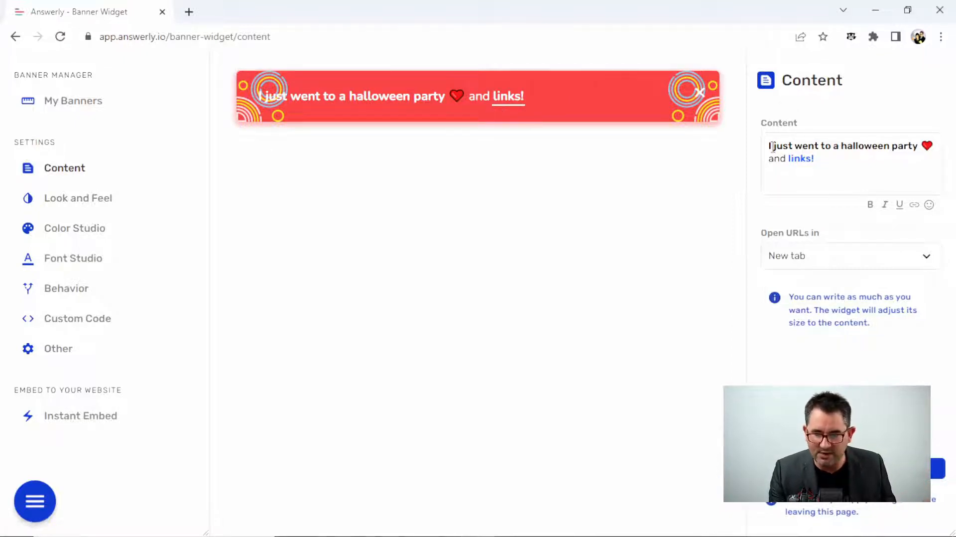
{"action": "left_click_drag", "start_coordinate": [769, 146], "coordinate": [831, 163]}
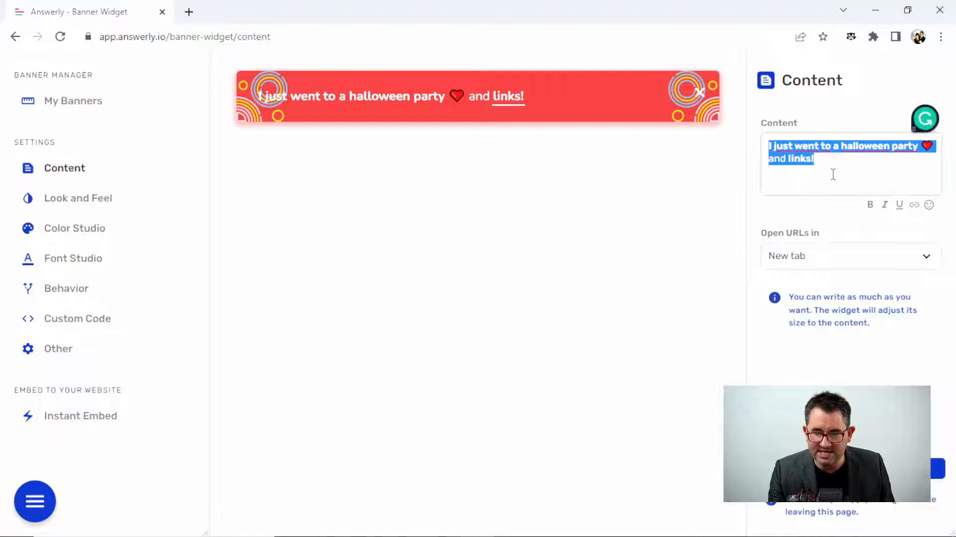
{"action": "left_click", "coordinate": [831, 163]}
{"action": "key", "text": "BackSpace"}
{"action": "key", "text": "BackSpace"}
{"action": "key", "text": "BackSpace"}
{"action": "key", "text": "BackSpace"}
{"action": "key", "text": "BackSpace"}
{"action": "key", "text": "BackSpace"}
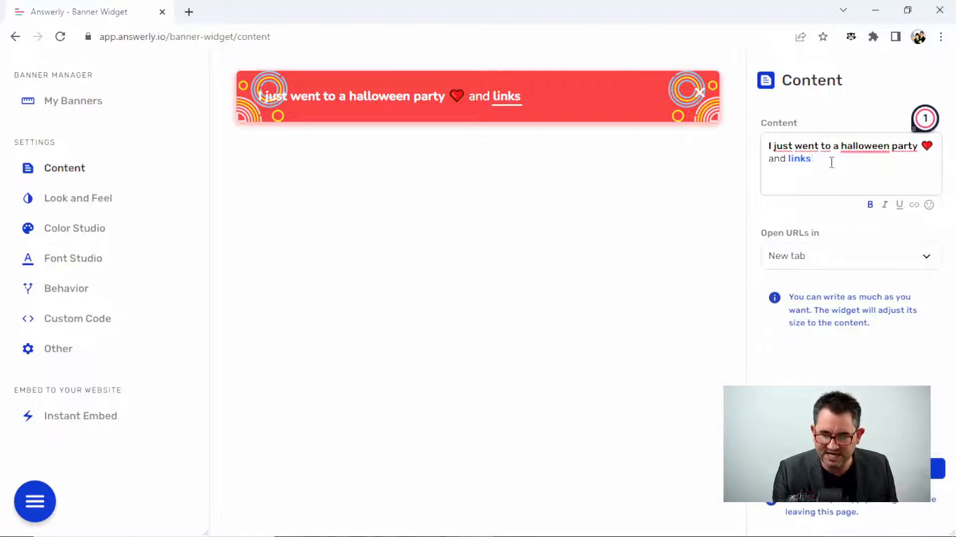
{"action": "key", "text": "BackSpace"}
{"action": "key", "text": "BackSpace"}
{"action": "key", "text": "BackSpace"}
{"action": "key", "text": "BackSpace"}
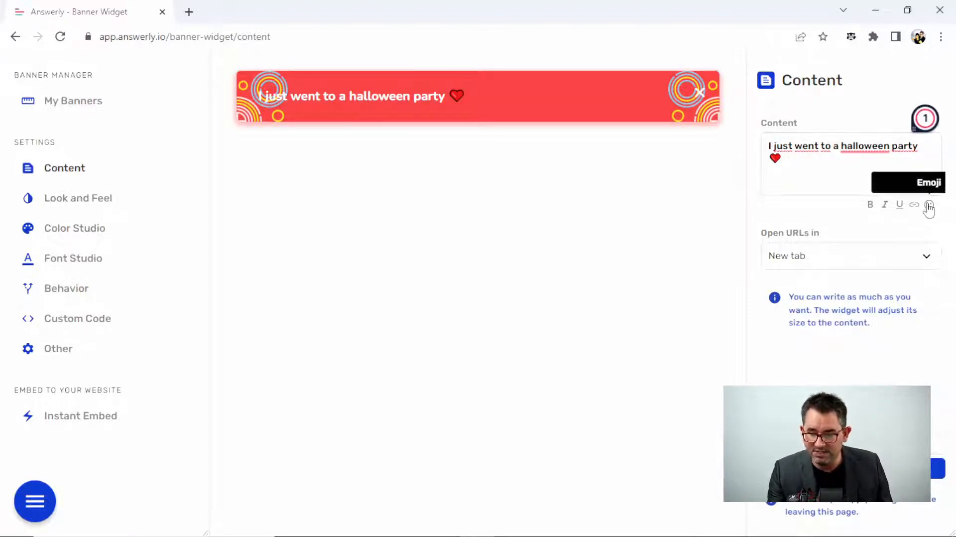
{"action": "left_click", "coordinate": [928, 206]}
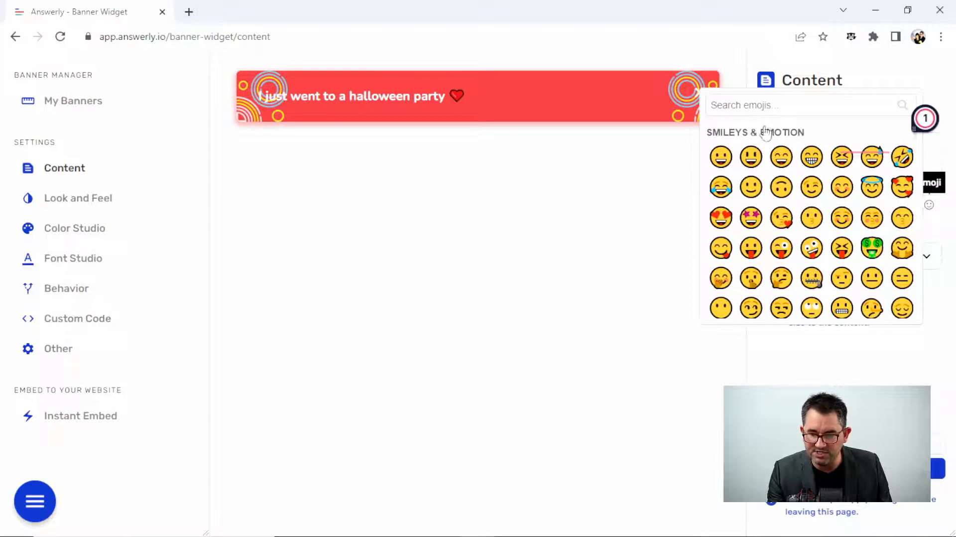
{"action": "left_click", "coordinate": [812, 158]}
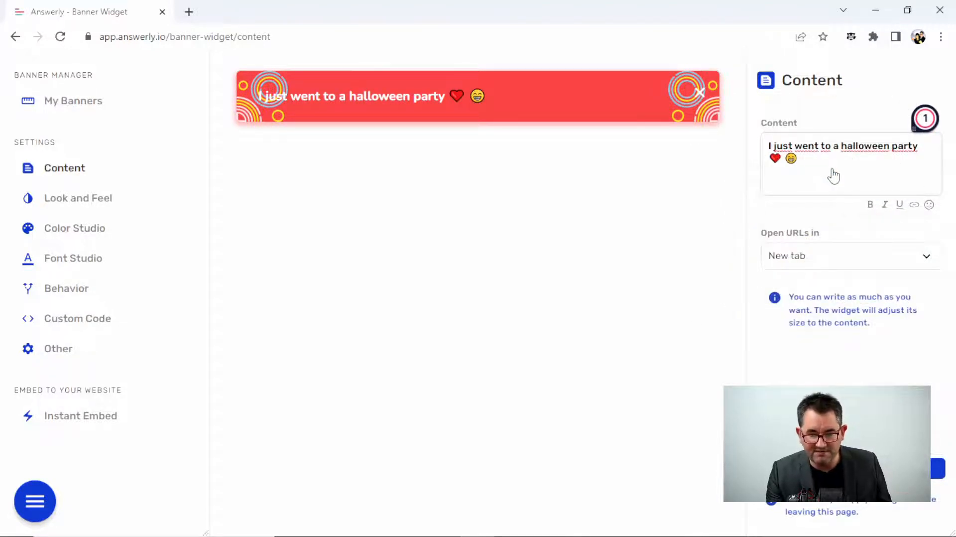
- Insert a long run of random filler letters at the start of the banner text to test its sizing
{"action": "left_click", "coordinate": [769, 145]}
{"action": "type", "text": "jhzxgdjajhfgajhgfadgfhgadhfg"}
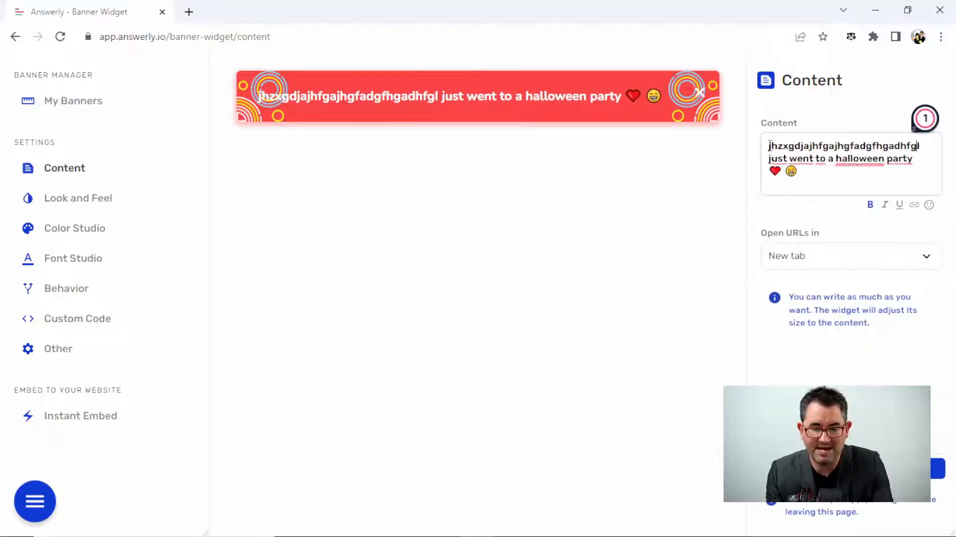
{"action": "type", "text": "adhgfhadgfhkgadhkfgadhkgfhkadgfhgadjhfg"}
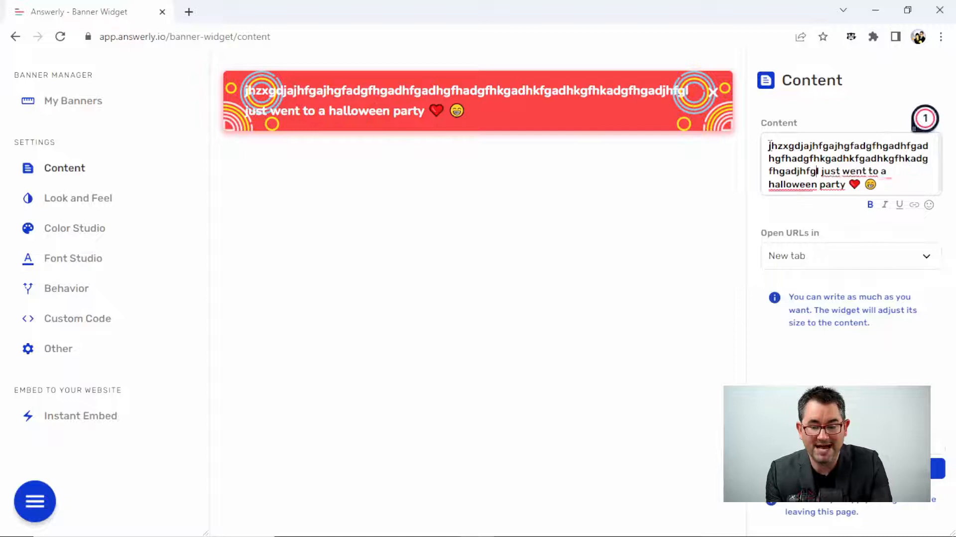
{"action": "type", "text": "ajhdgfhadgfhgadhfgadhgfhadgfhadgfhkgadjkfgadjkg"}
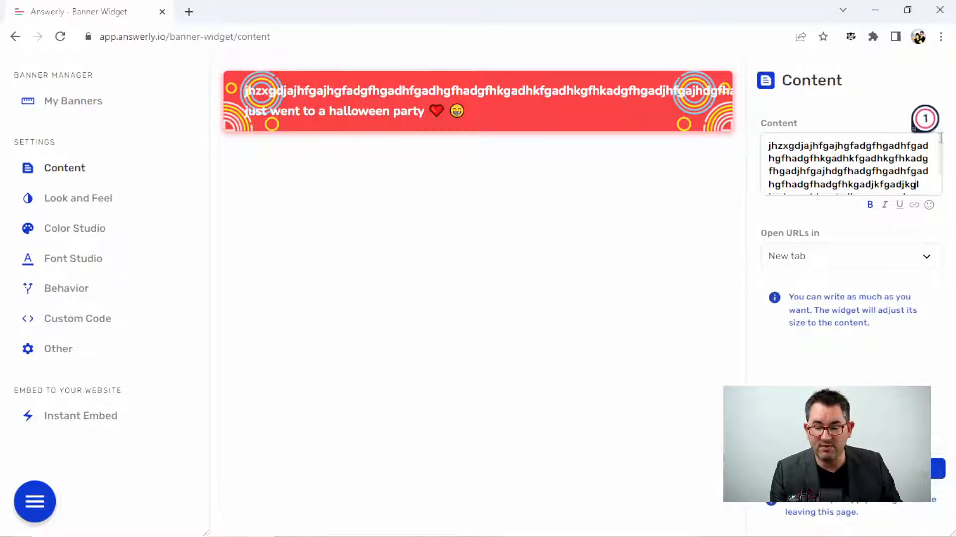
- Delete all the random filler letters in front of "I just went to a halloween party" in the banner content
{"action": "left_click_drag", "start_coordinate": [769, 168], "coordinate": [769, 117]}
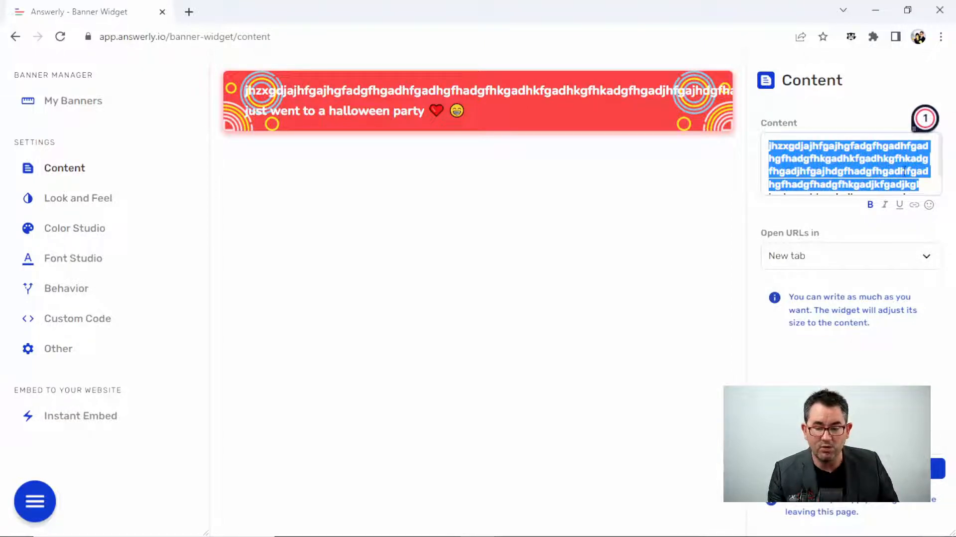
{"action": "left_click", "coordinate": [915, 163]}
{"action": "left_click_drag", "start_coordinate": [925, 185], "coordinate": [764, 136]}
{"action": "left_click", "coordinate": [764, 136]}
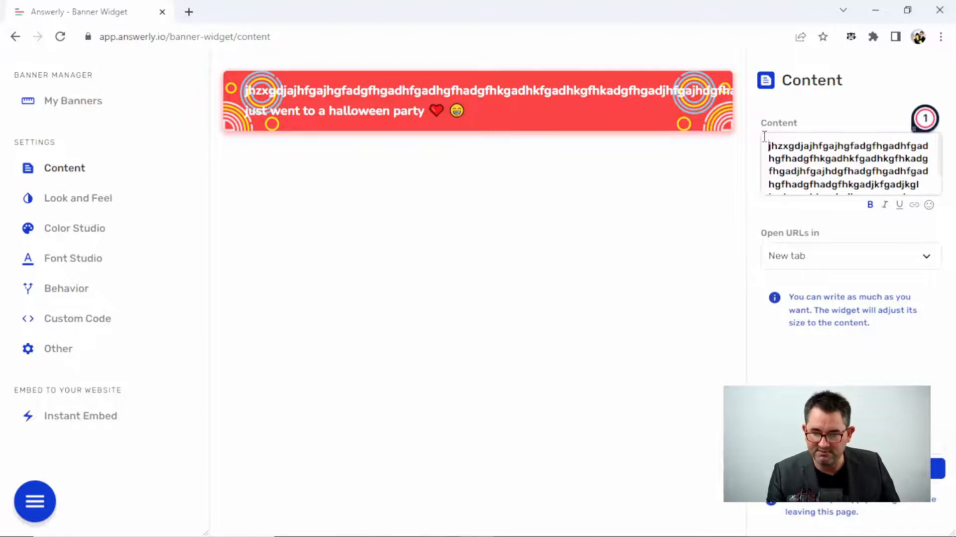
{"action": "left_click", "coordinate": [858, 159], "text": "shift"}
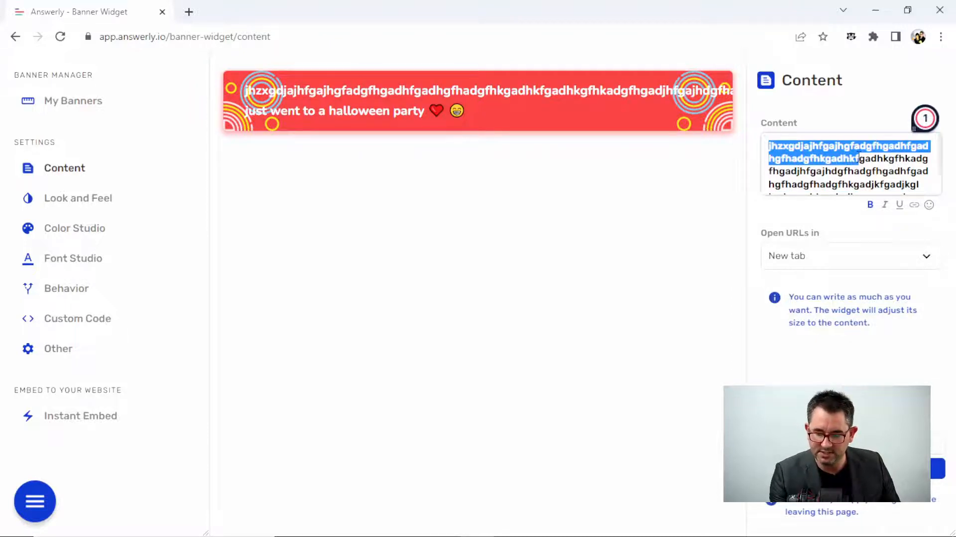
{"action": "key", "text": "Delete"}
{"action": "key", "text": "Delete"}
{"action": "key", "text": "Delete"}
{"action": "key", "text": "Delete"}
{"action": "key", "text": "Delete"}
{"action": "key", "text": "Delete"}
{"action": "key", "text": "Delete"}
{"action": "key", "text": "Delete"}
{"action": "key", "text": "Delete"}
{"action": "key", "text": "Delete"}
{"action": "key", "text": "Delete"}
{"action": "key", "text": "Delete"}
{"action": "key", "text": "Delete"}
{"action": "key", "text": "Delete"}
{"action": "key", "text": "Delete"}
{"action": "key", "text": "Delete"}
{"action": "key", "text": "Delete"}
{"action": "key", "text": "Delete"}
{"action": "key", "text": "Delete"}
{"action": "key", "text": "Delete"}
{"action": "key", "text": "Delete"}
{"action": "key", "text": "Delete"}
{"action": "key", "text": "Delete"}
{"action": "key", "text": "Delete"}
{"action": "key", "text": "Delete"}
{"action": "key", "text": "Delete"}
{"action": "key", "text": "Delete"}
{"action": "key", "text": "Delete"}
{"action": "key", "text": "Delete"}
{"action": "key", "text": "Delete"}
{"action": "key", "text": "Delete"}
{"action": "key", "text": "Delete"}
{"action": "key", "text": "Delete"}
{"action": "key", "text": "Delete"}
{"action": "key", "text": "Delete"}
{"action": "key", "text": "Delete"}
{"action": "key", "text": "Delete"}
{"action": "key", "text": "Delete"}
{"action": "key", "text": "Delete"}
{"action": "key", "text": "Delete"}
{"action": "key", "text": "Delete"}
{"action": "key", "text": "Delete"}
{"action": "key", "text": "Delete"}
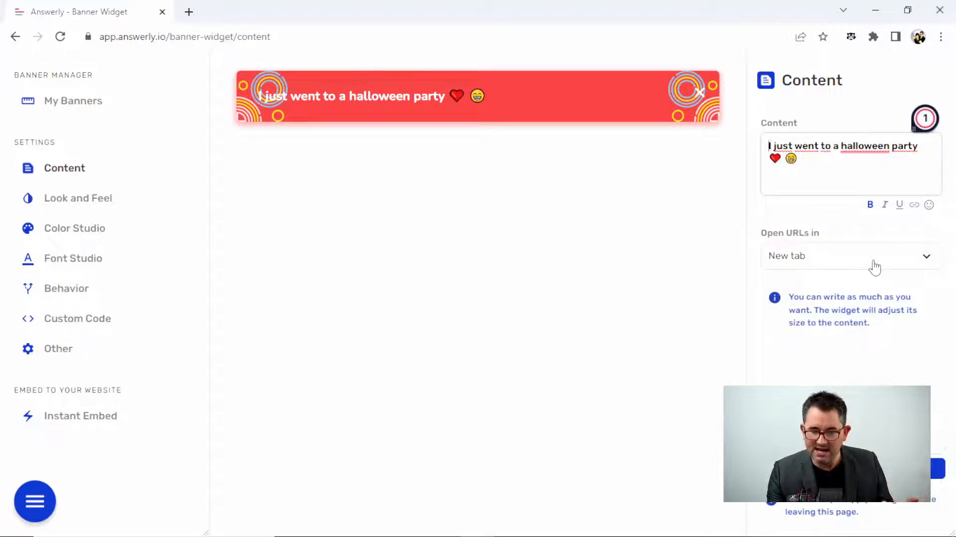
- In the Look and Feel settings, review the mode and page position options and set the banner text alignment to Center
{"action": "left_click", "coordinate": [92, 202]}
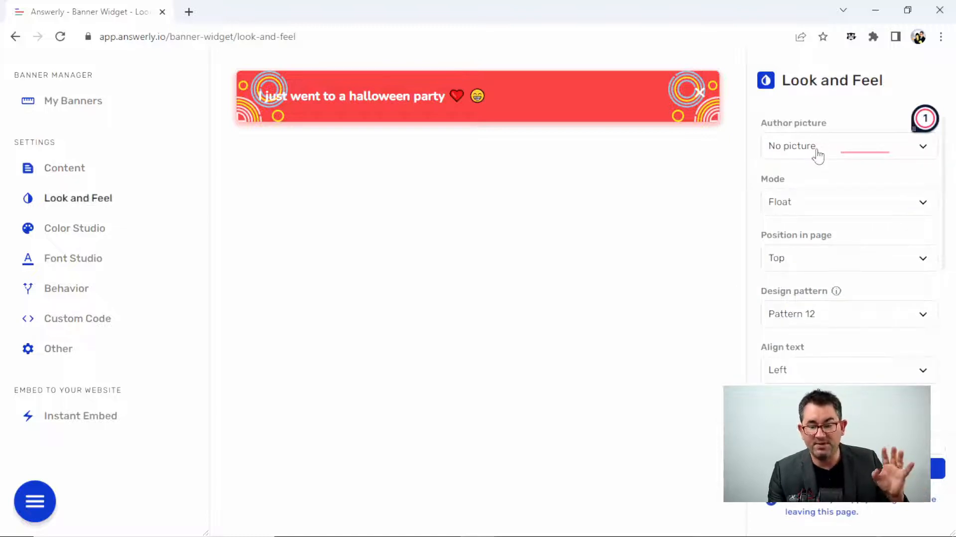
{"action": "left_click", "coordinate": [928, 203]}
{"action": "left_click", "coordinate": [929, 203]}
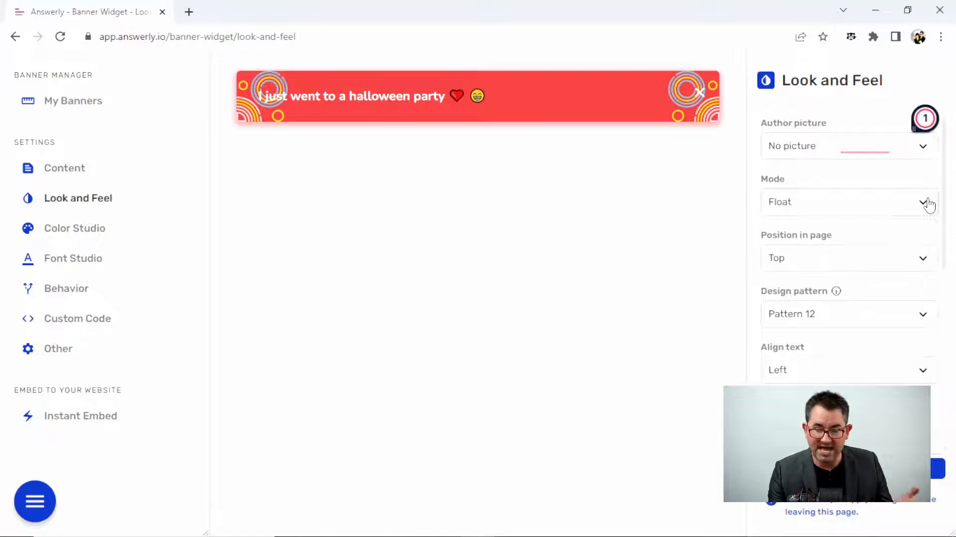
{"action": "scroll", "coordinate": [946, 172], "scroll_direction": "down", "scroll_amount": 1}
{"action": "left_click_drag", "start_coordinate": [947, 180], "coordinate": [950, 201]}
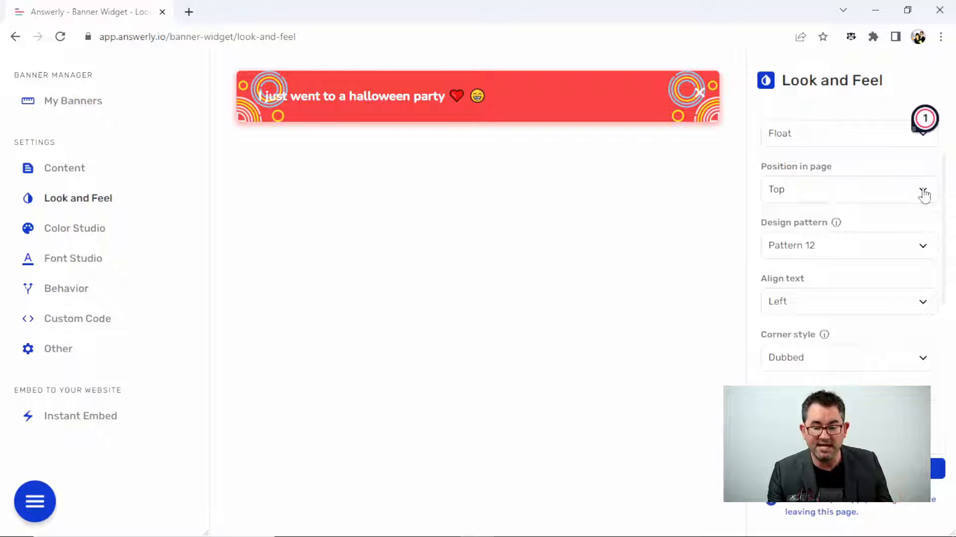
{"action": "left_click", "coordinate": [923, 191]}
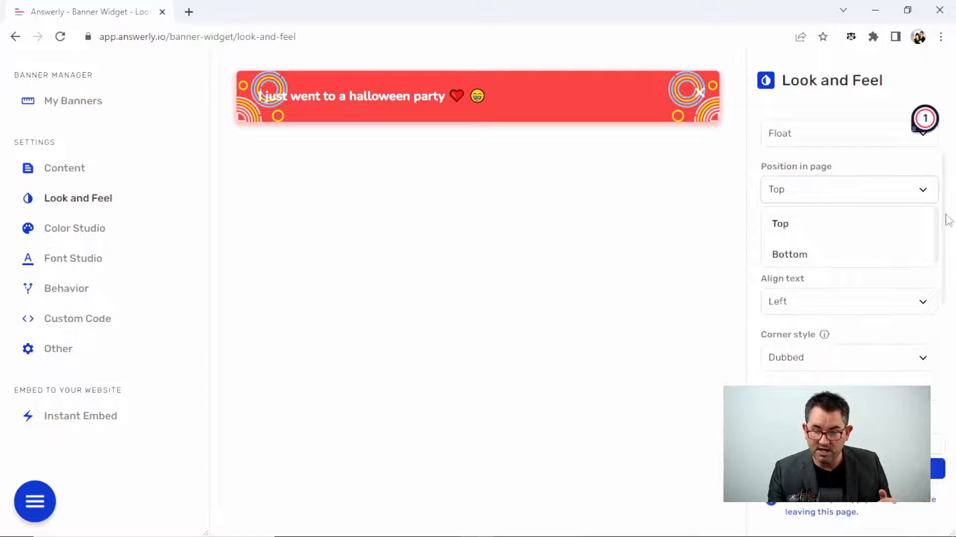
{"action": "left_click_drag", "start_coordinate": [946, 217], "coordinate": [891, 254]}
{"action": "left_click", "coordinate": [853, 306]}
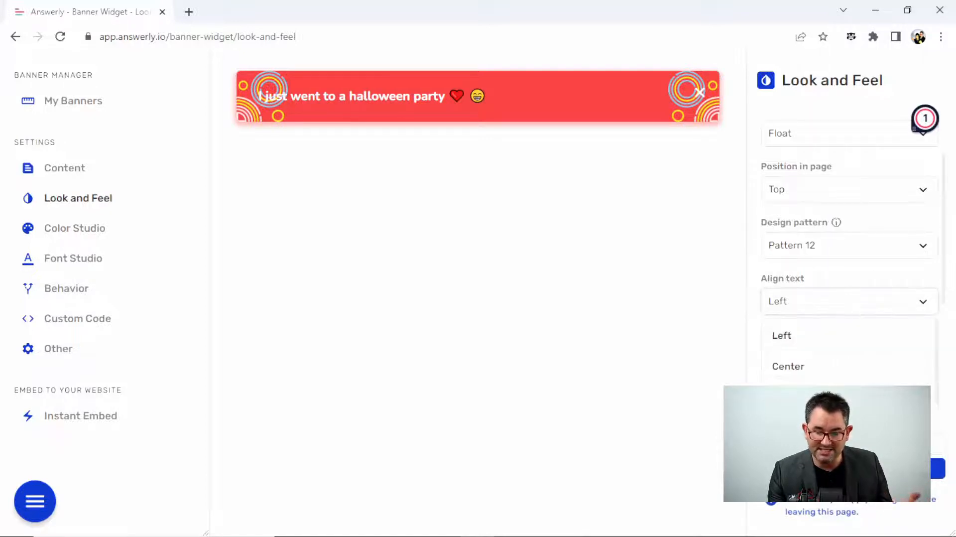
{"action": "left_click", "coordinate": [809, 372]}
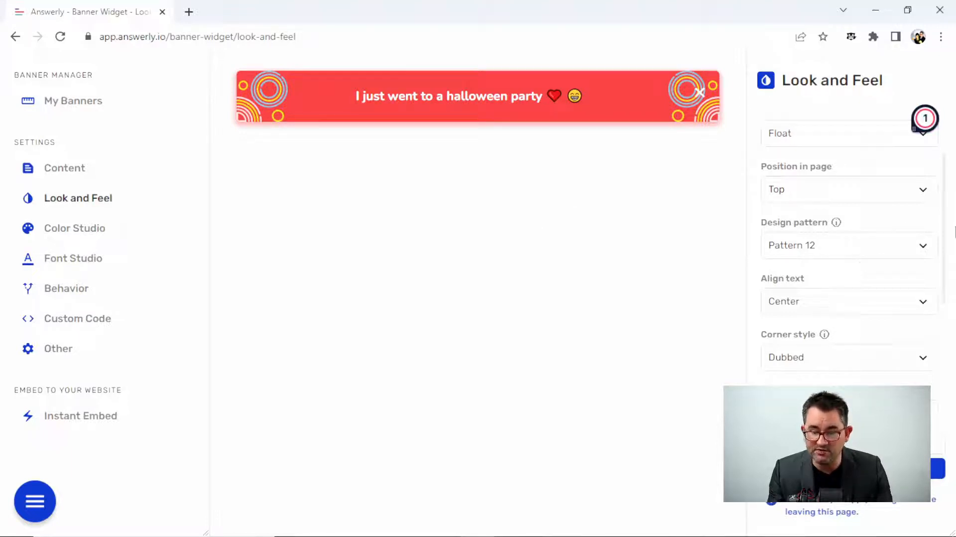
{"action": "left_click_drag", "start_coordinate": [945, 213], "coordinate": [948, 340]}
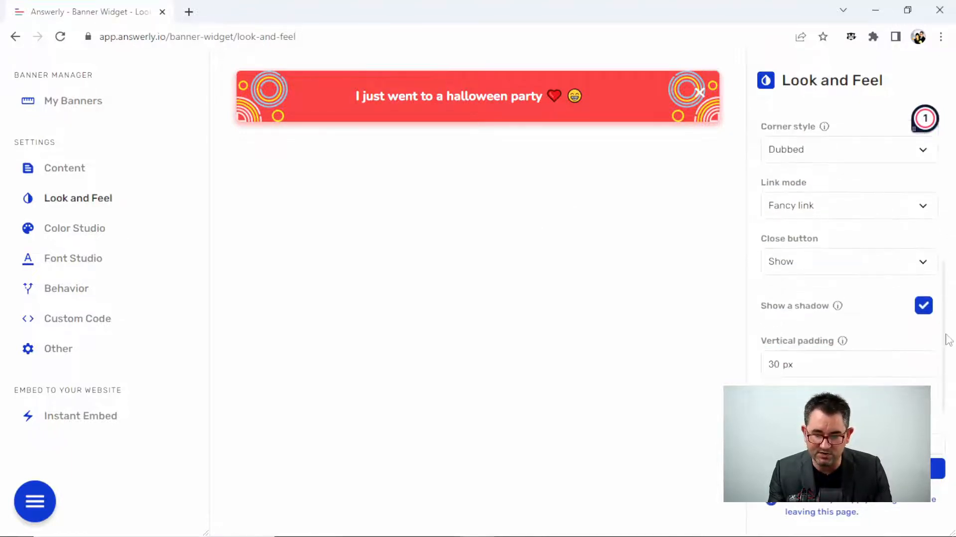
- In Color Studio, apply the pink color palette and set the banner background to dark magenta #823054
{"action": "left_click", "coordinate": [56, 229]}
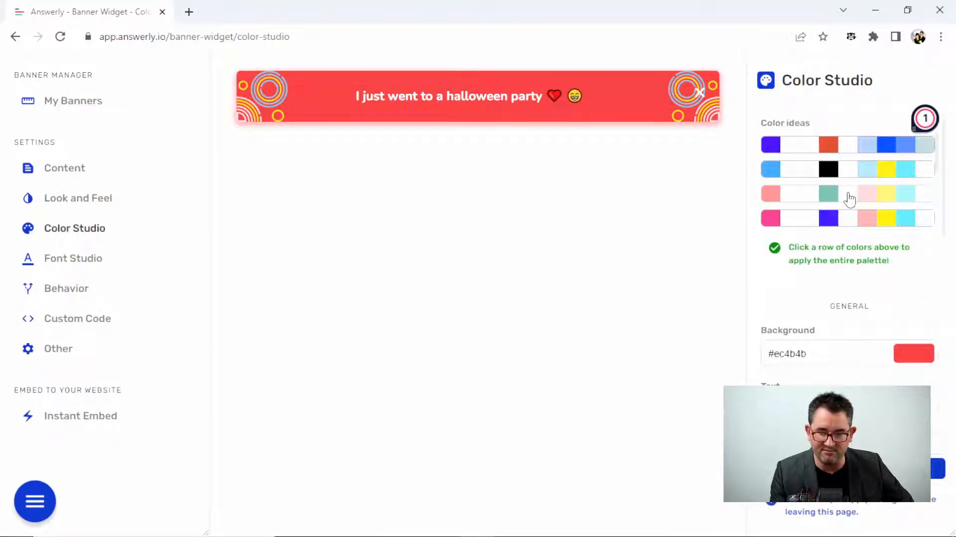
{"action": "left_click", "coordinate": [845, 223]}
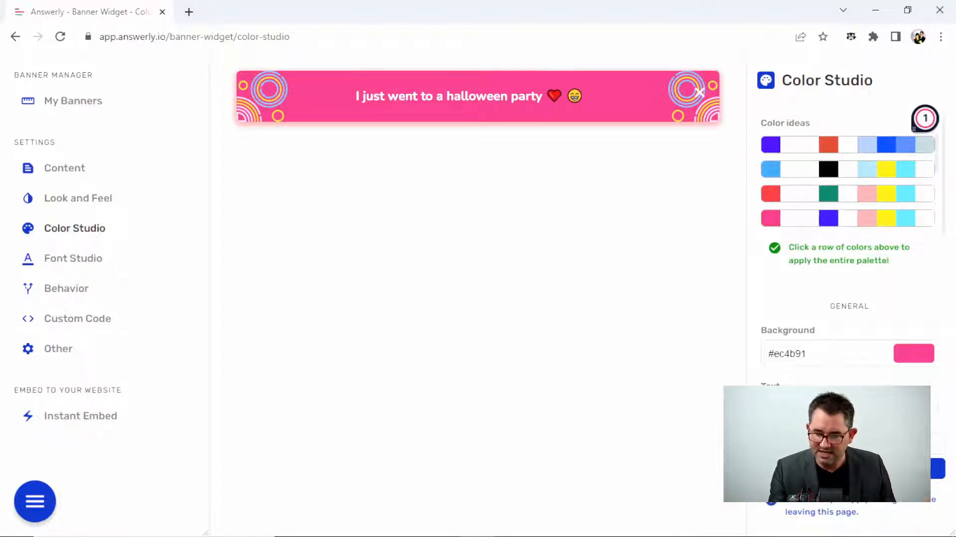
{"action": "left_click", "coordinate": [915, 359]}
{"action": "left_click", "coordinate": [879, 397]}
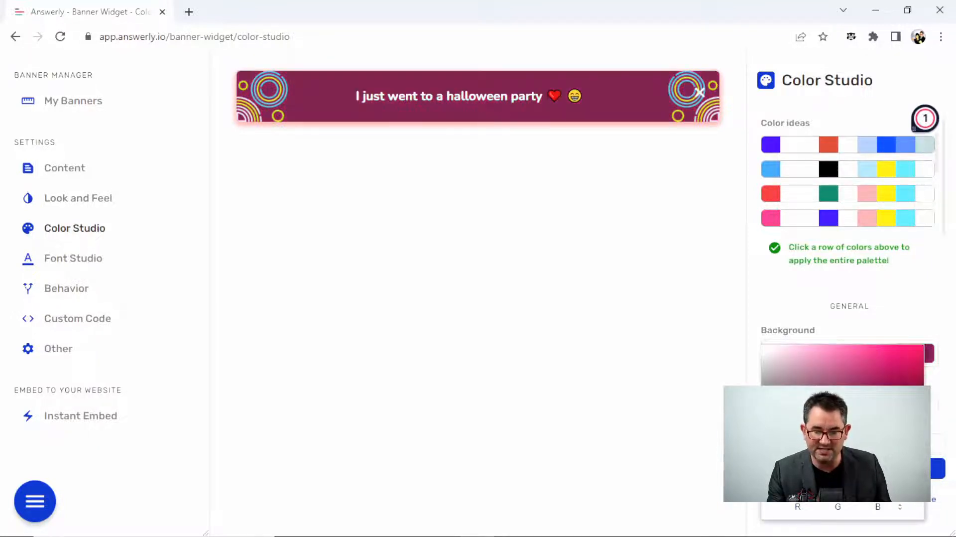
{"action": "left_click", "coordinate": [901, 310]}
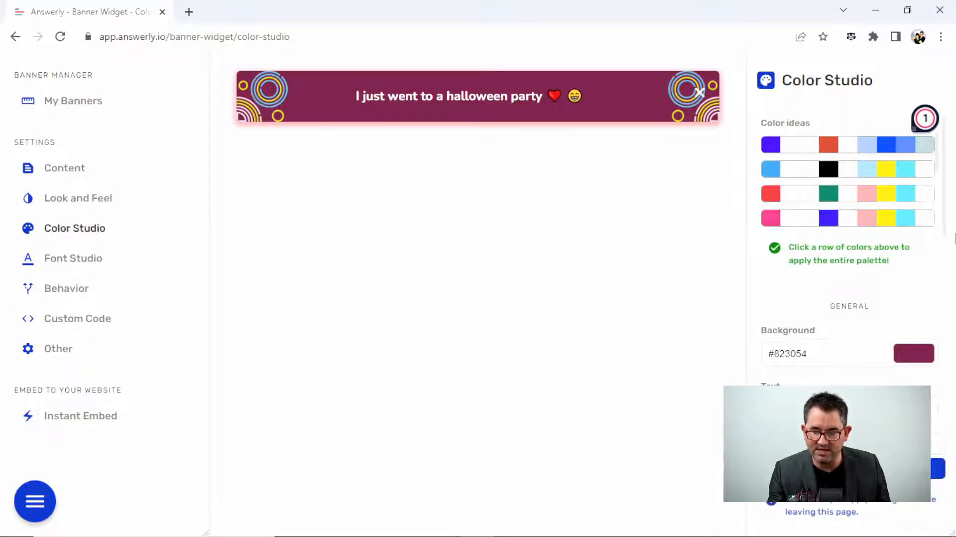
- Set the Accent 1 pattern color to dark olive #414507, save the banner and dismiss the notification
{"action": "left_click_drag", "start_coordinate": [944, 213], "coordinate": [941, 424]}
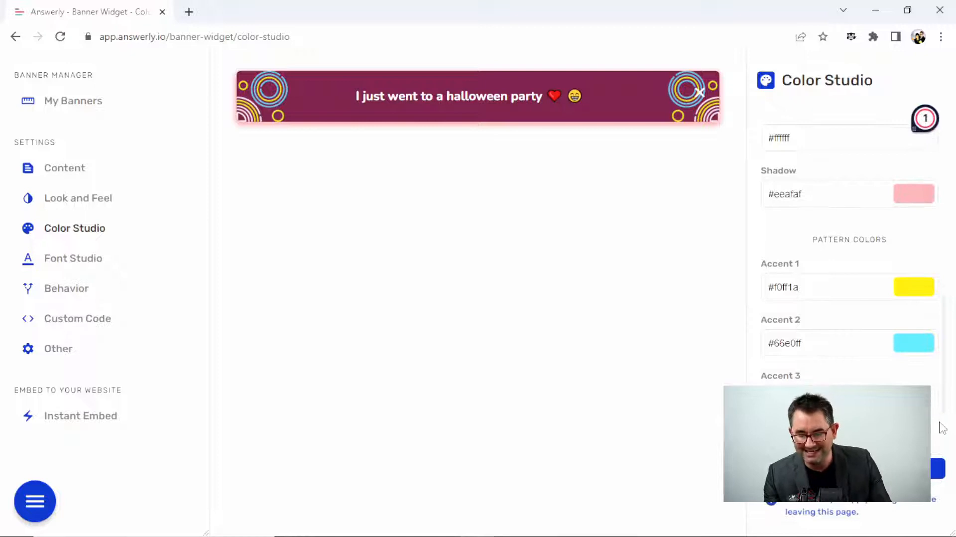
{"action": "left_click", "coordinate": [897, 290]}
{"action": "left_click", "coordinate": [796, 343]}
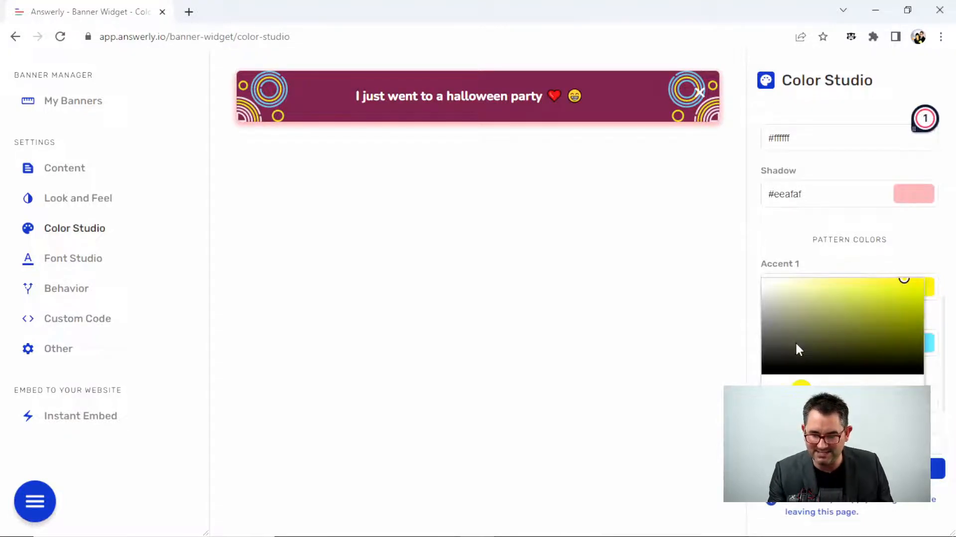
{"action": "left_click", "coordinate": [880, 296]}
{"action": "left_click", "coordinate": [904, 347]}
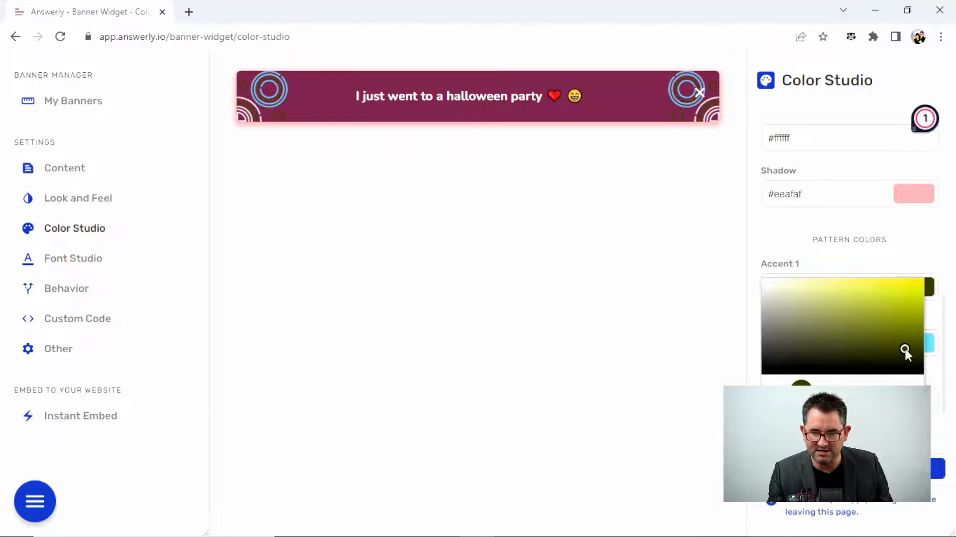
{"action": "left_click", "coordinate": [866, 468]}
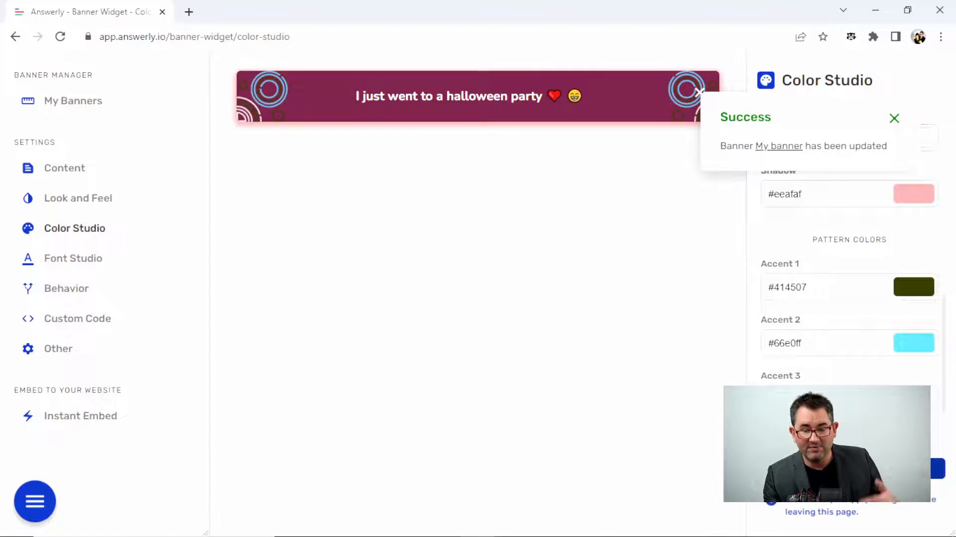
{"action": "left_click", "coordinate": [894, 120]}
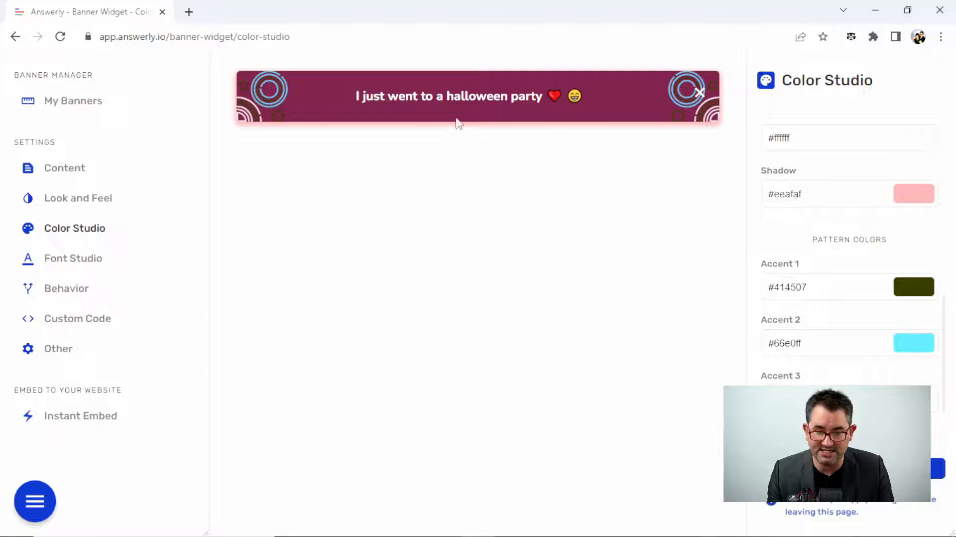
{"action": "triple_click", "coordinate": [442, 96]}
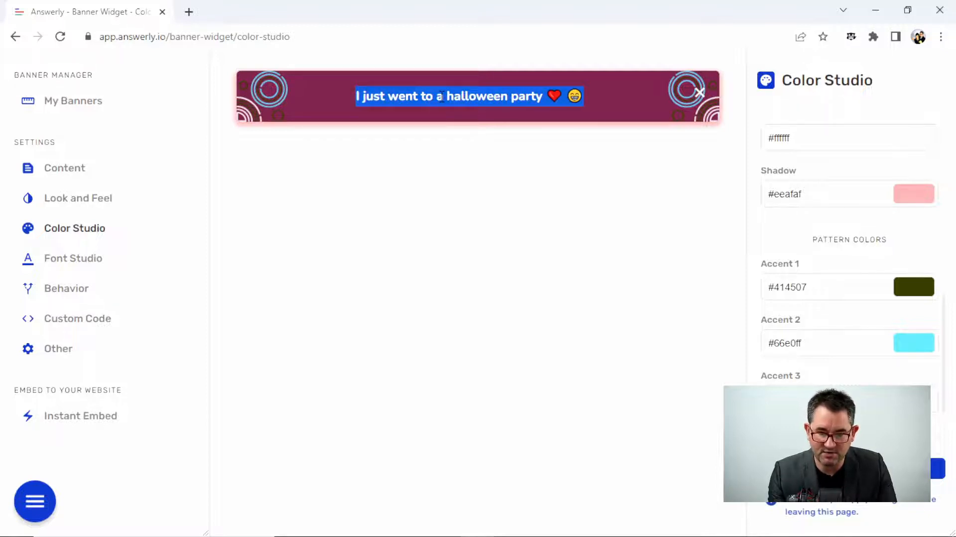
- Replace "halloween" with "xmas" in the banner content text
{"action": "left_click", "coordinate": [103, 167]}
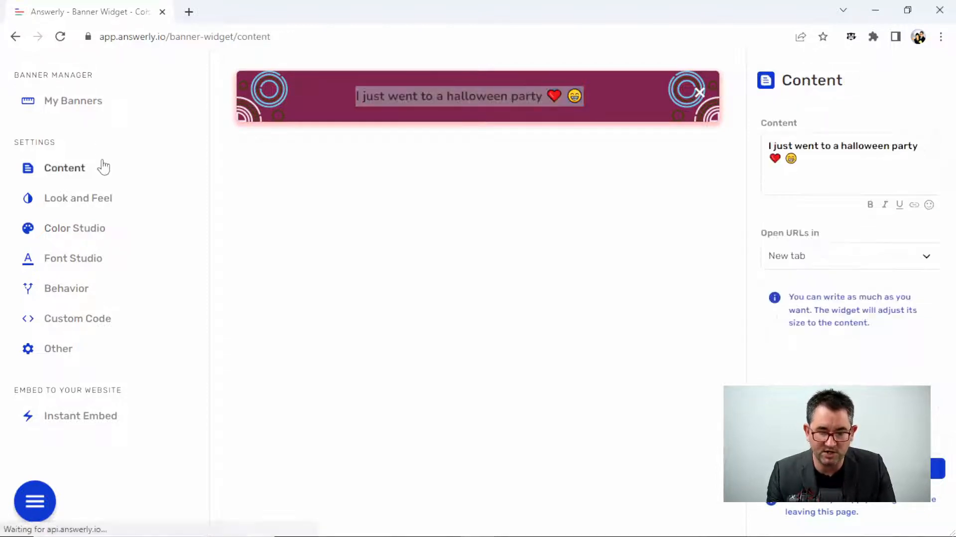
{"action": "left_click_drag", "start_coordinate": [929, 149], "coordinate": [891, 149]}
{"action": "left_click", "coordinate": [841, 146]}
{"action": "type", "text": "xmas"}
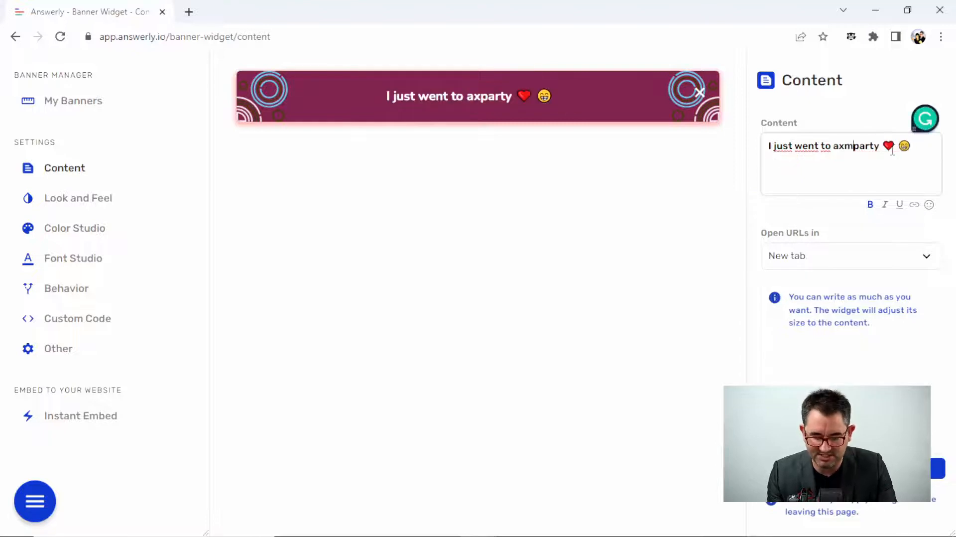
{"action": "left_click", "coordinate": [839, 146]}
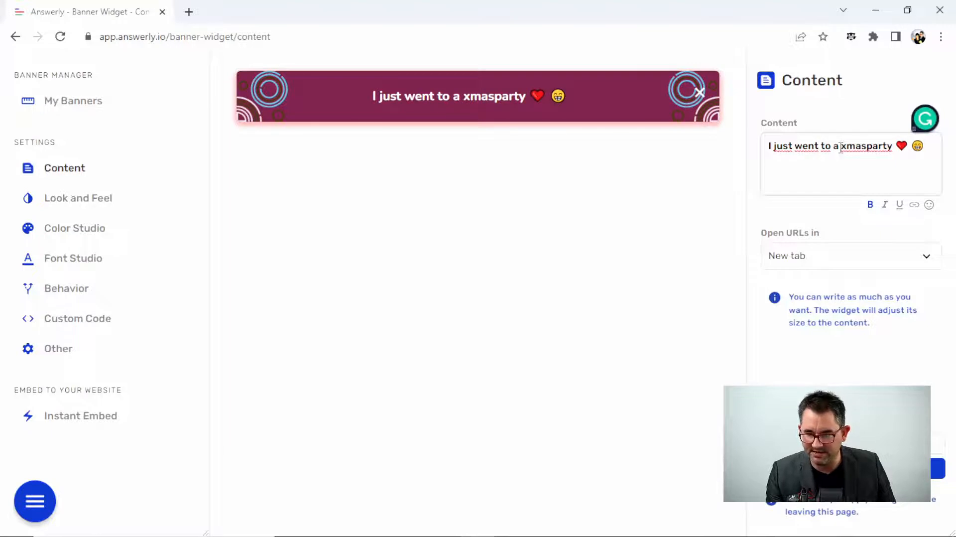
{"action": "left_click", "coordinate": [866, 146]}
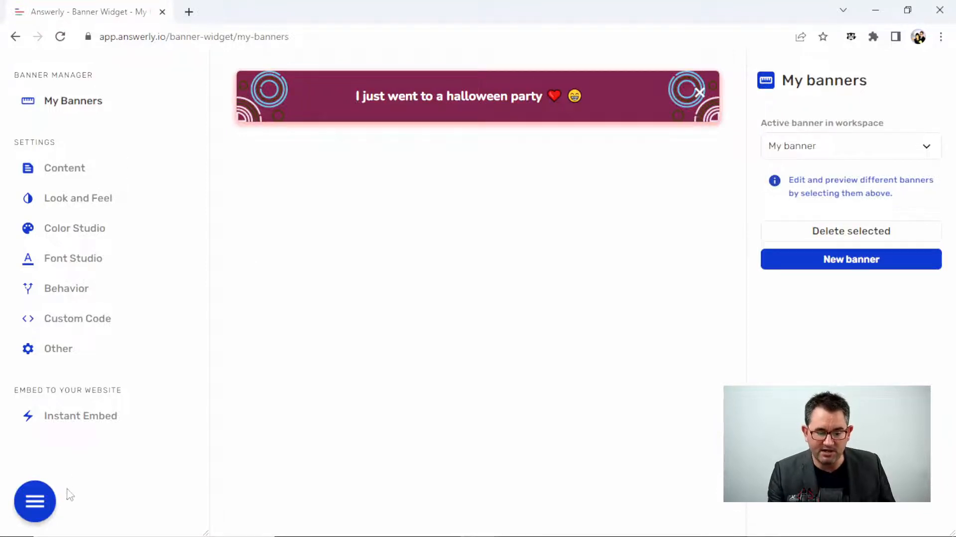
- Switch from the Banner product to FacePop and open My FacePops
{"action": "left_click", "coordinate": [35, 501]}
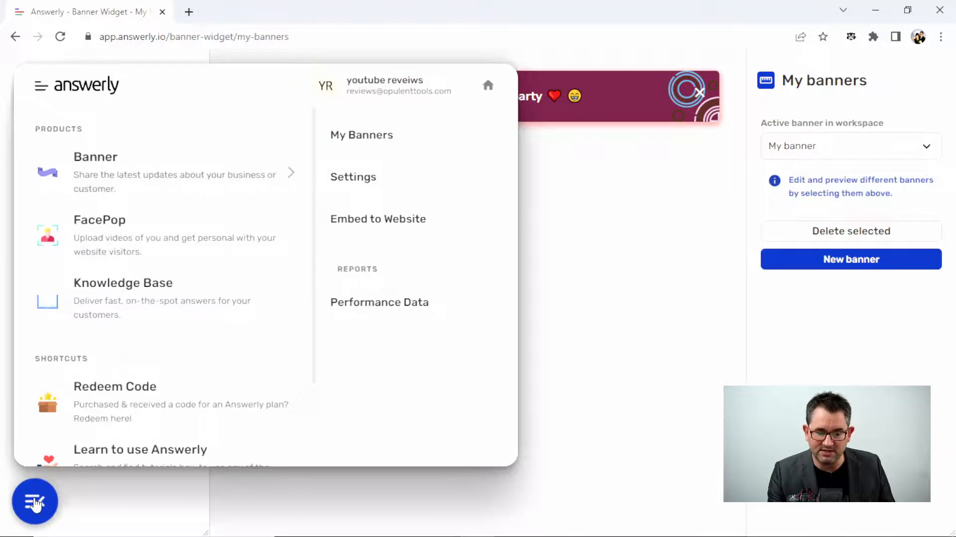
{"action": "left_click", "coordinate": [125, 242]}
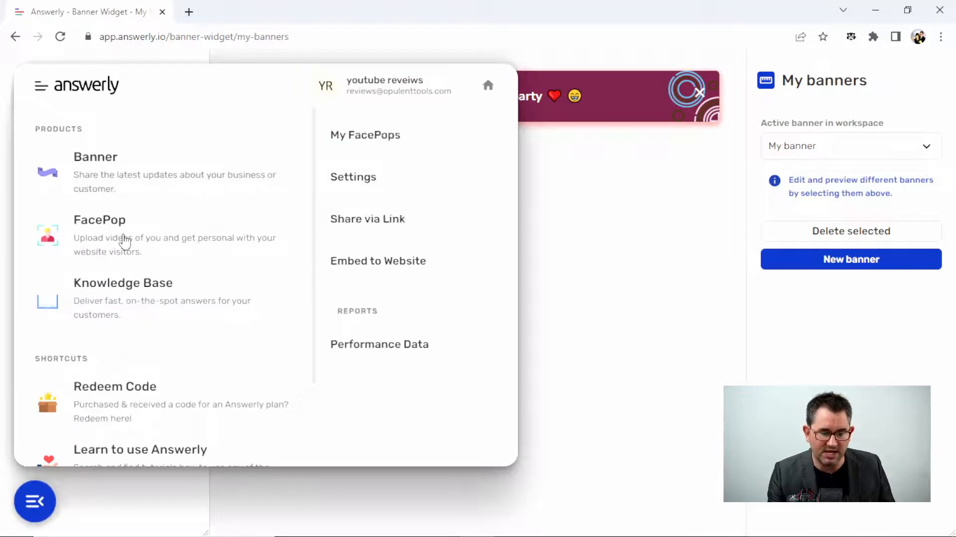
{"action": "left_click", "coordinate": [371, 137]}
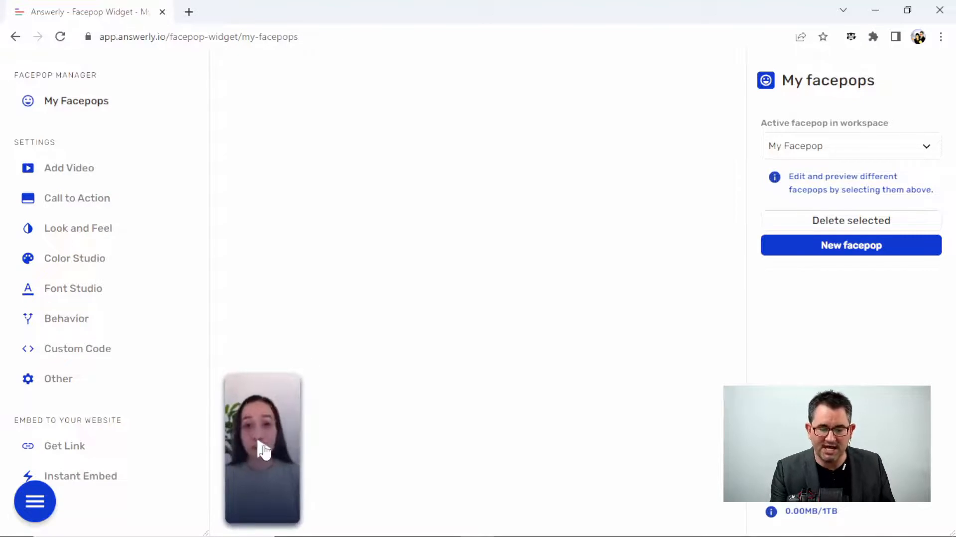
- Expand the sample Facepop preview, dismiss the Live Caption box, watch the video and pause it
{"action": "left_click", "coordinate": [262, 448]}
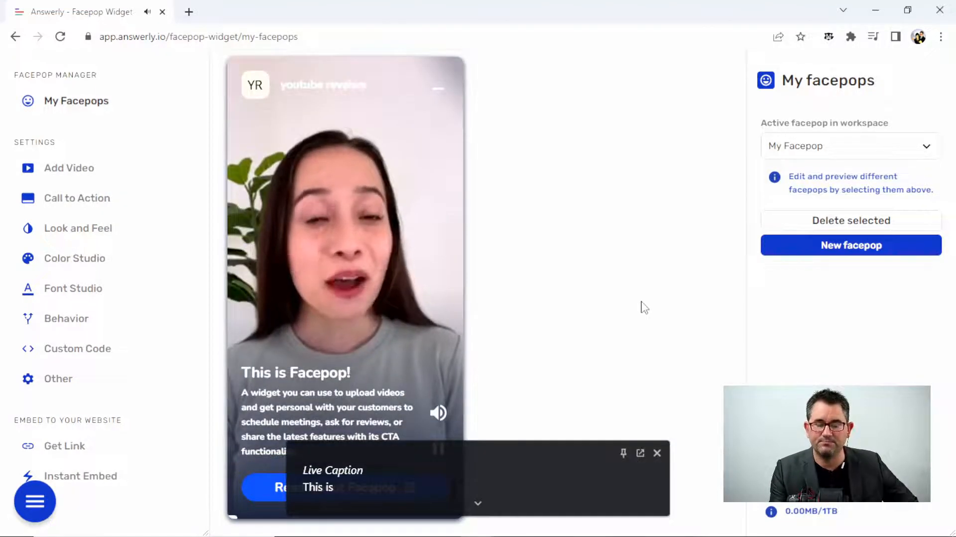
{"action": "left_click", "coordinate": [656, 452]}
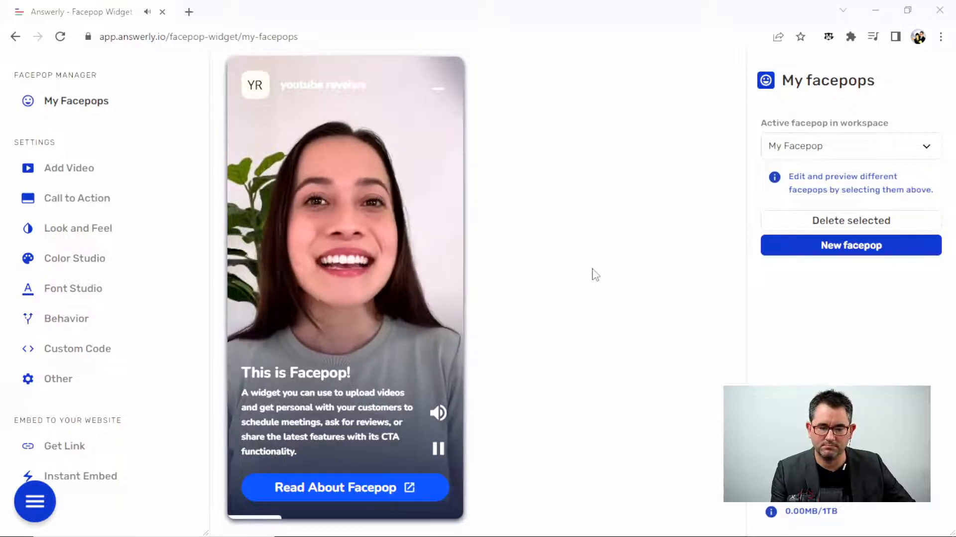
{"action": "left_click", "coordinate": [439, 453]}
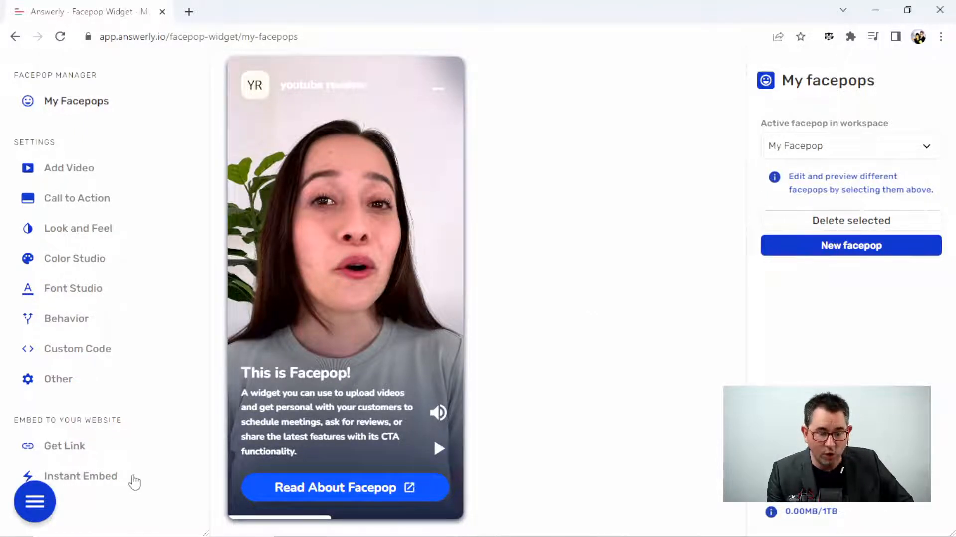
- Open the Facepop's Instant Embed settings and copy the Instant Embed code
{"action": "left_click", "coordinate": [110, 485]}
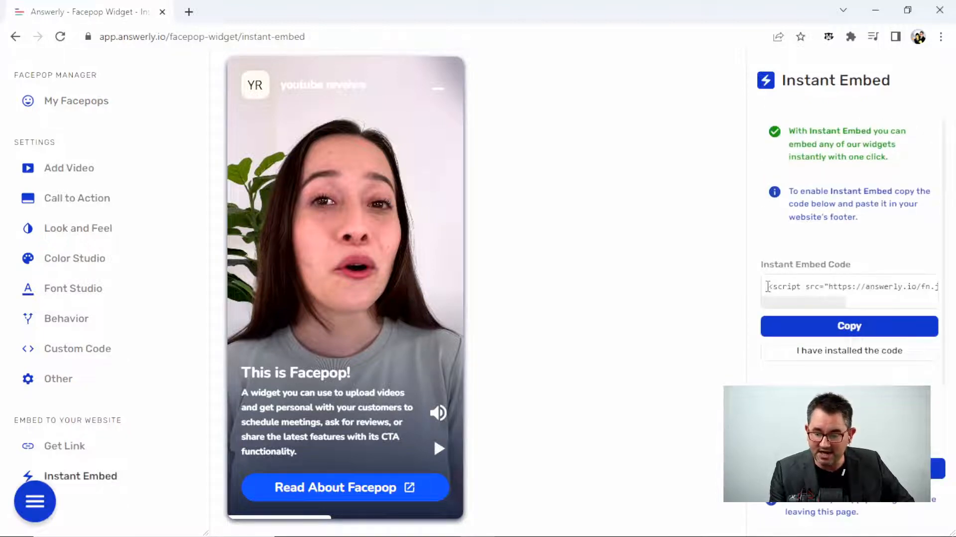
{"action": "left_click", "coordinate": [863, 333]}
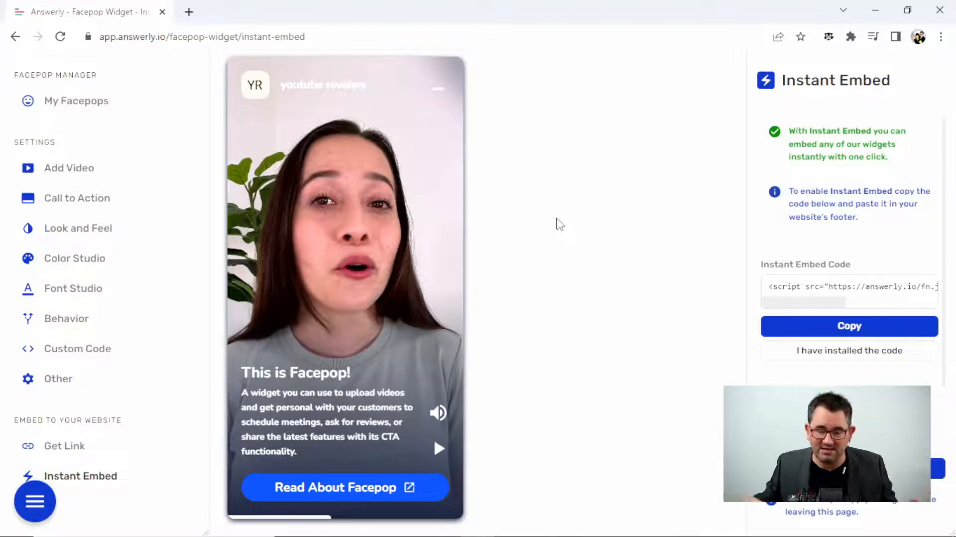
- Review the Add Video settings, set the Facepop's call to action to show "Before video ends" and save the Facepop
{"action": "left_click", "coordinate": [89, 169]}
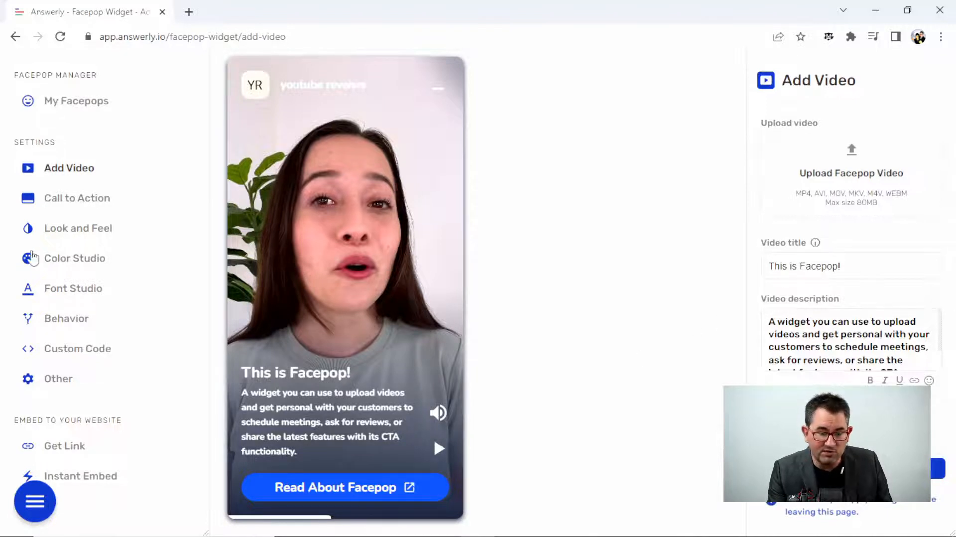
{"action": "left_click", "coordinate": [50, 201]}
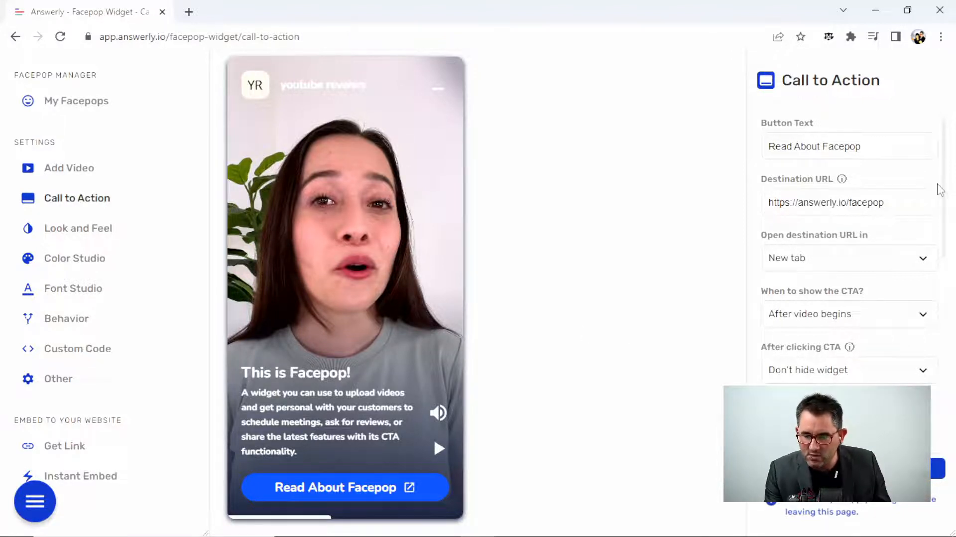
{"action": "left_click_drag", "start_coordinate": [944, 182], "coordinate": [946, 214]}
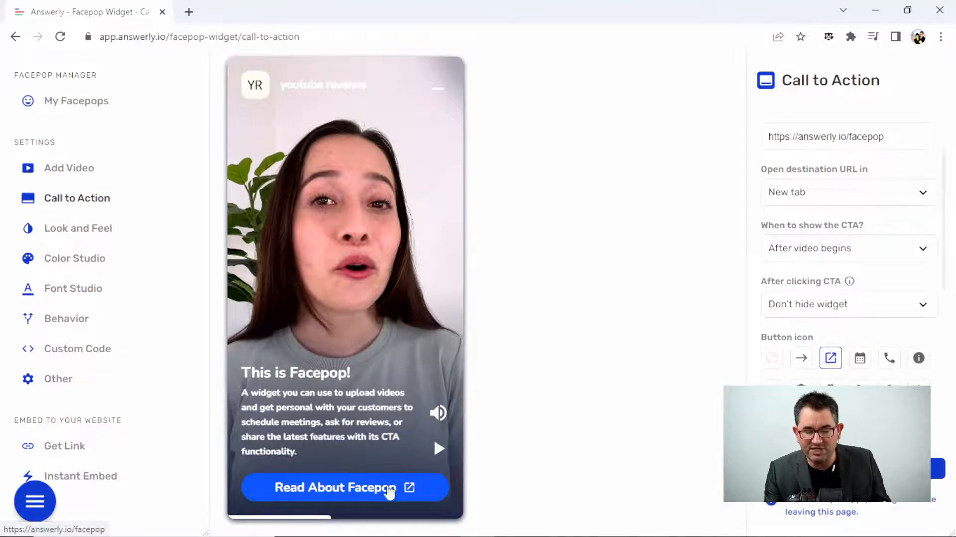
{"action": "left_click", "coordinate": [919, 250]}
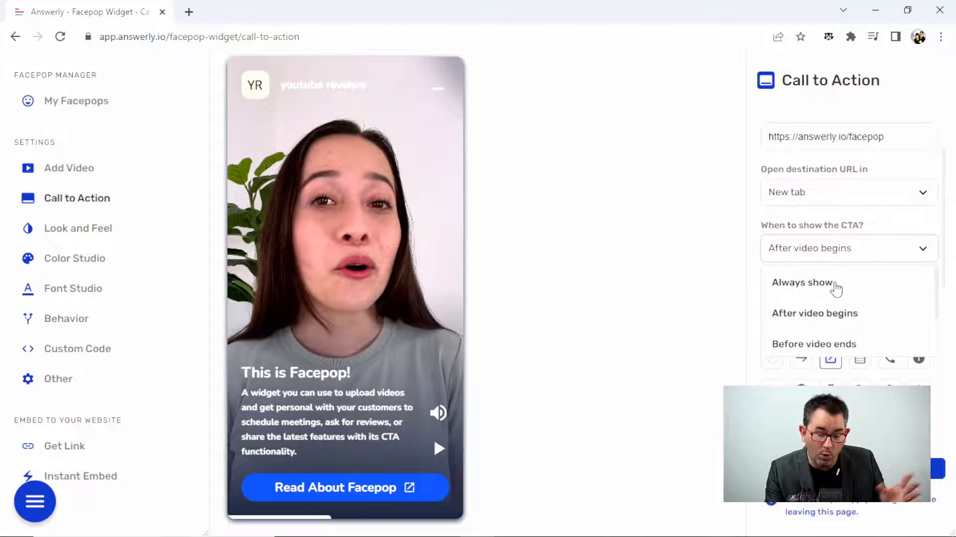
{"action": "left_click", "coordinate": [874, 349]}
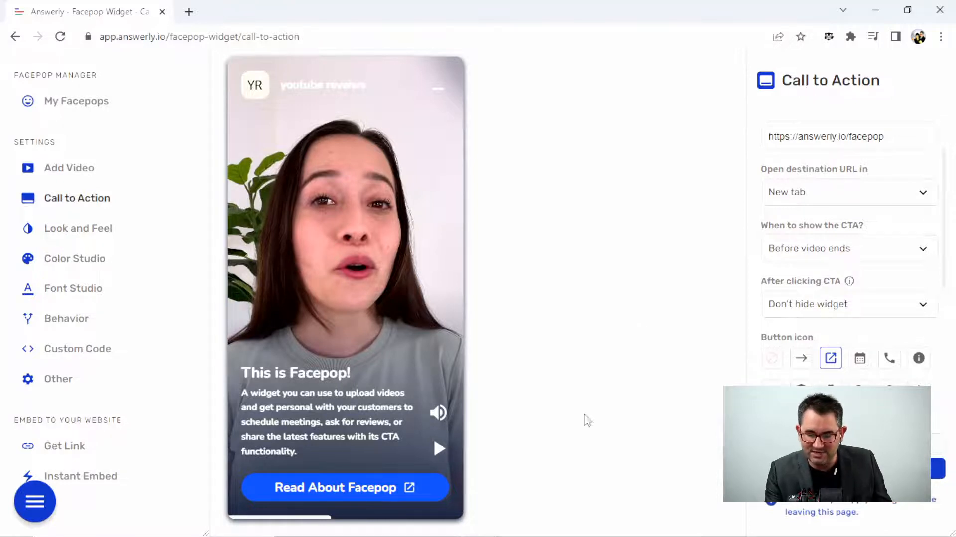
{"action": "left_click", "coordinate": [852, 468]}
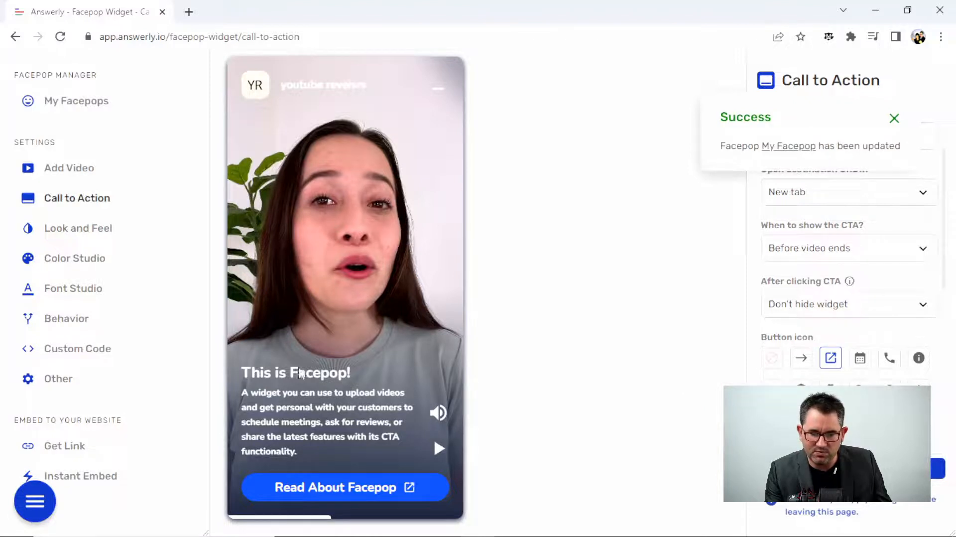
- Play the Facepop preview, restart it from the beginning and pause it to check the call-to-action timing
{"action": "left_click", "coordinate": [434, 450]}
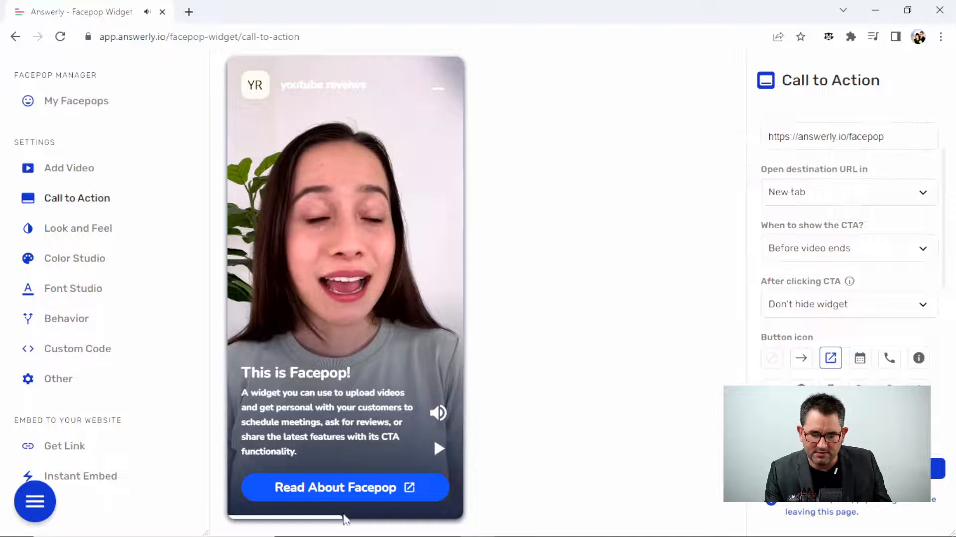
{"action": "key", "text": "ctrl+a"}
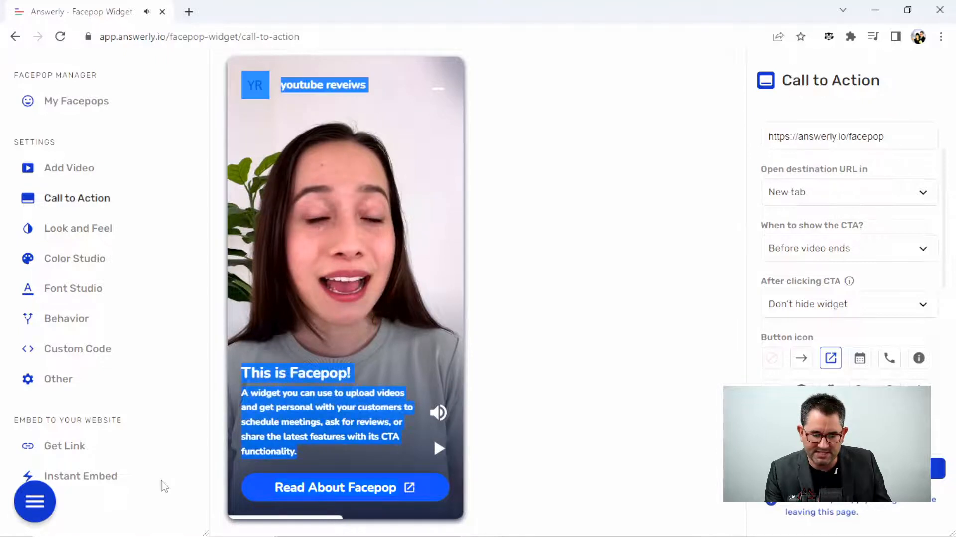
{"action": "left_click", "coordinate": [233, 520]}
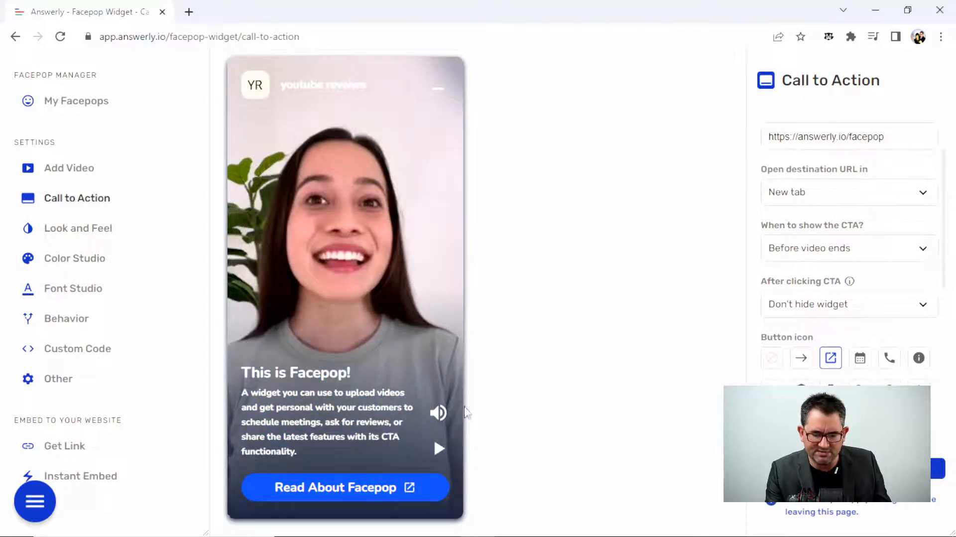
{"action": "left_click", "coordinate": [439, 450]}
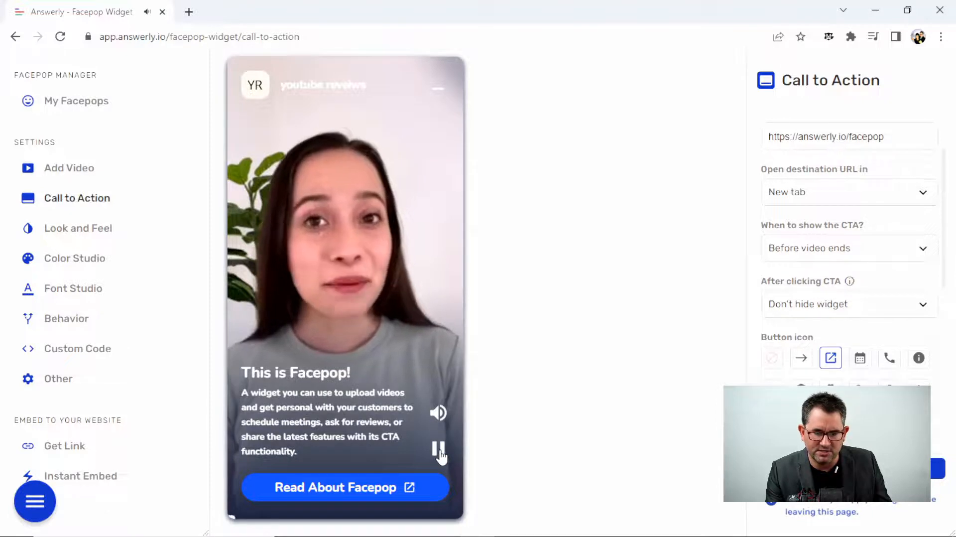
{"action": "left_click", "coordinate": [439, 451]}
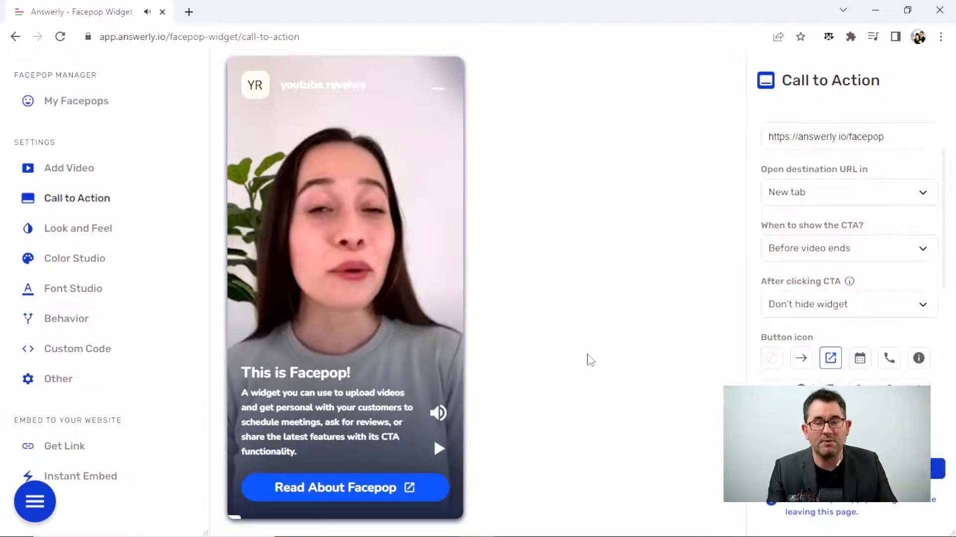
- Check the After clicking CTA options, try several button icons and choose the shopping cart icon for the call-to-action button
{"action": "left_click", "coordinate": [872, 309]}
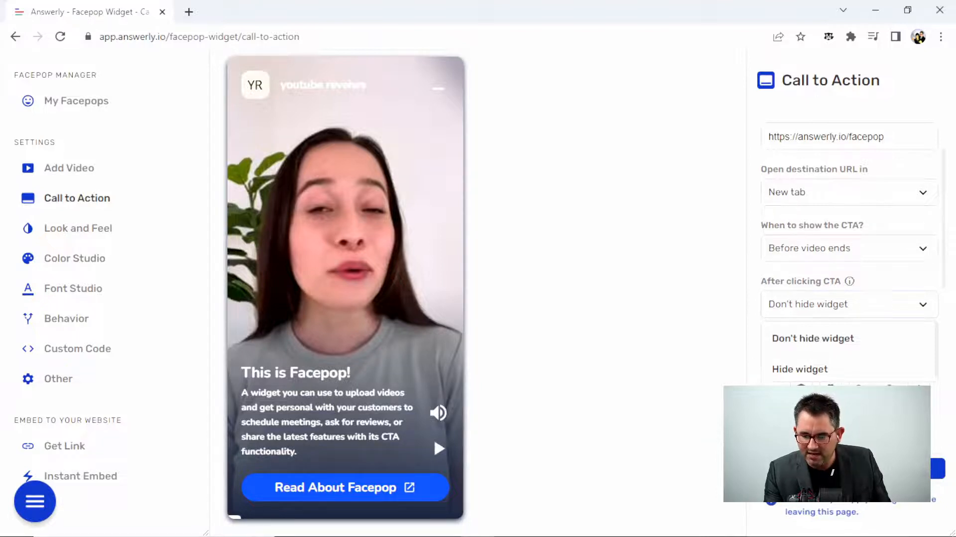
{"action": "left_click", "coordinate": [881, 299]}
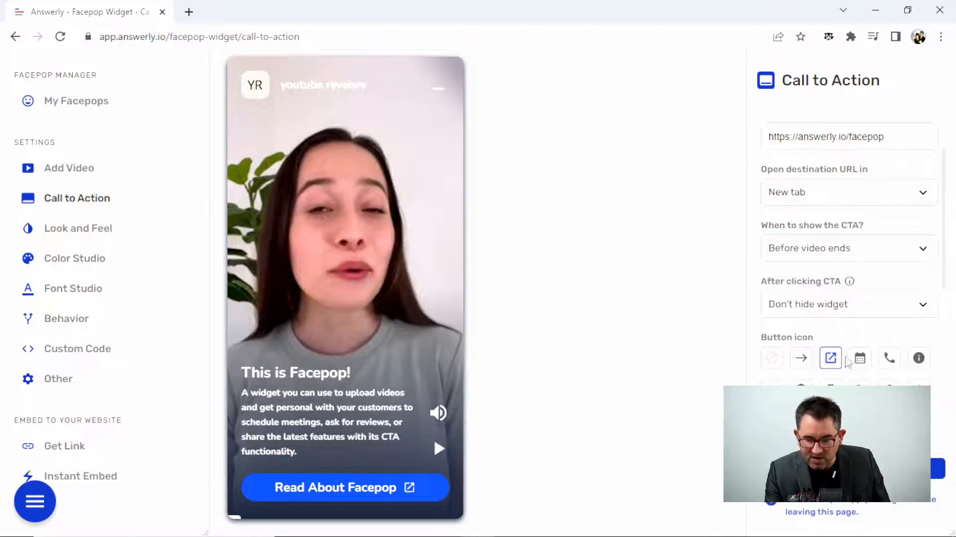
{"action": "left_click", "coordinate": [891, 357]}
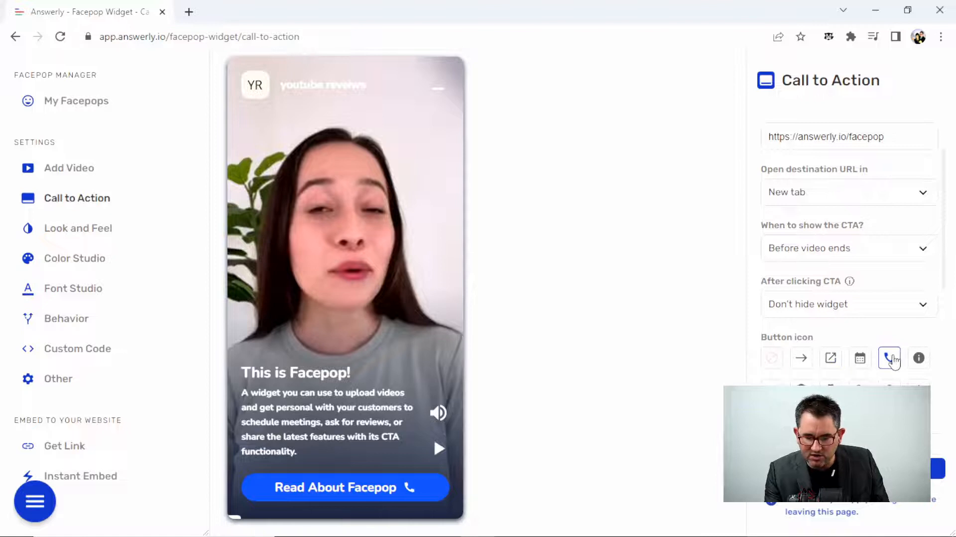
{"action": "left_click", "coordinate": [918, 358]}
{"action": "left_click", "coordinate": [919, 391]}
{"action": "left_click", "coordinate": [890, 391]}
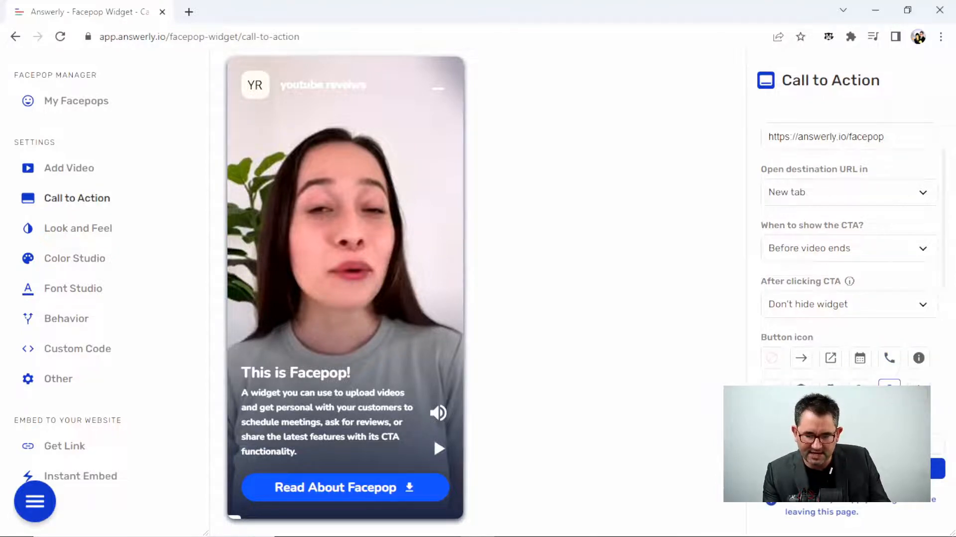
{"action": "left_click", "coordinate": [830, 391]}
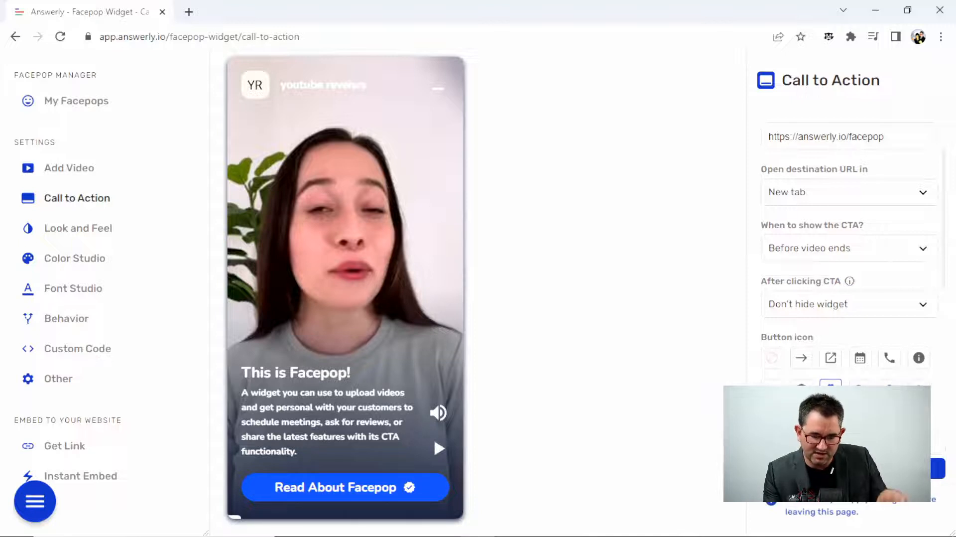
{"action": "left_click", "coordinate": [801, 391]}
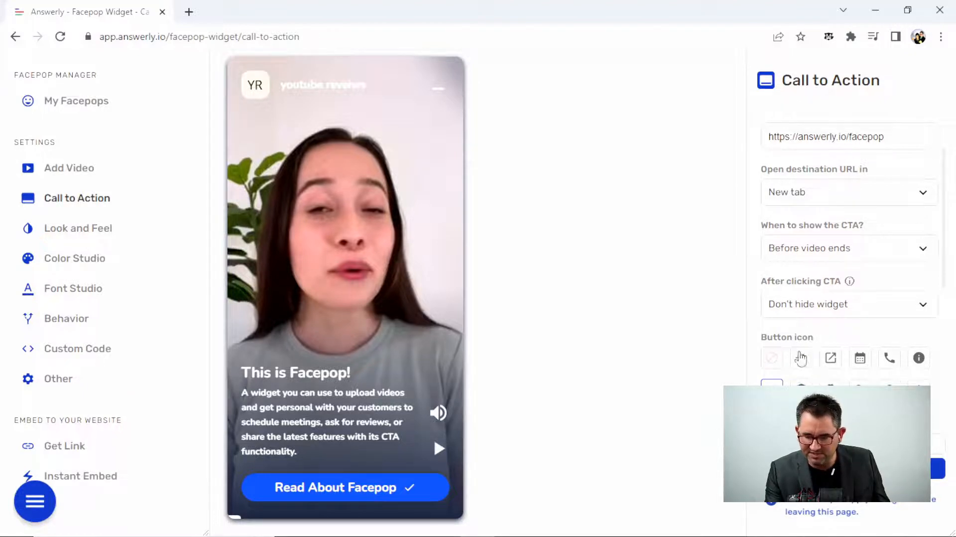
{"action": "left_click_drag", "start_coordinate": [947, 220], "coordinate": [945, 309]}
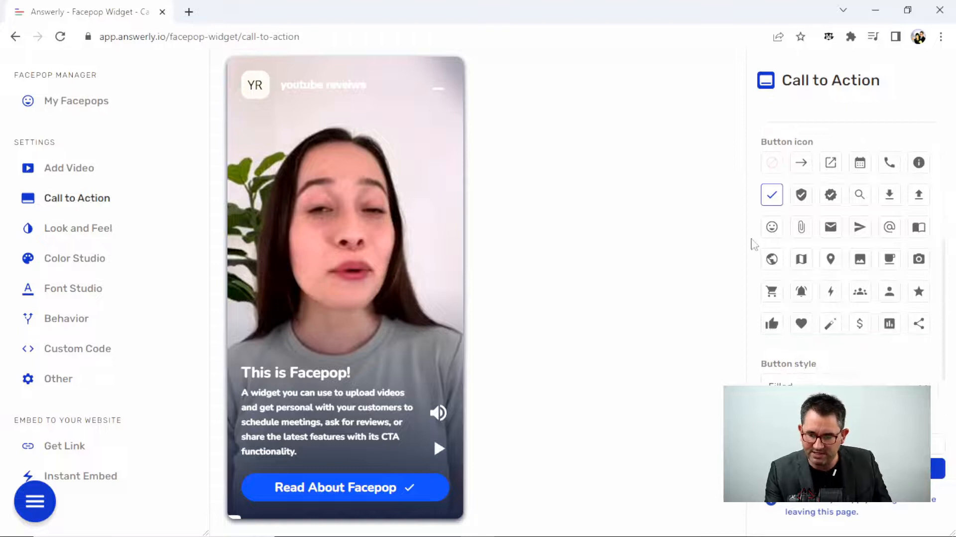
{"action": "left_click", "coordinate": [770, 292]}
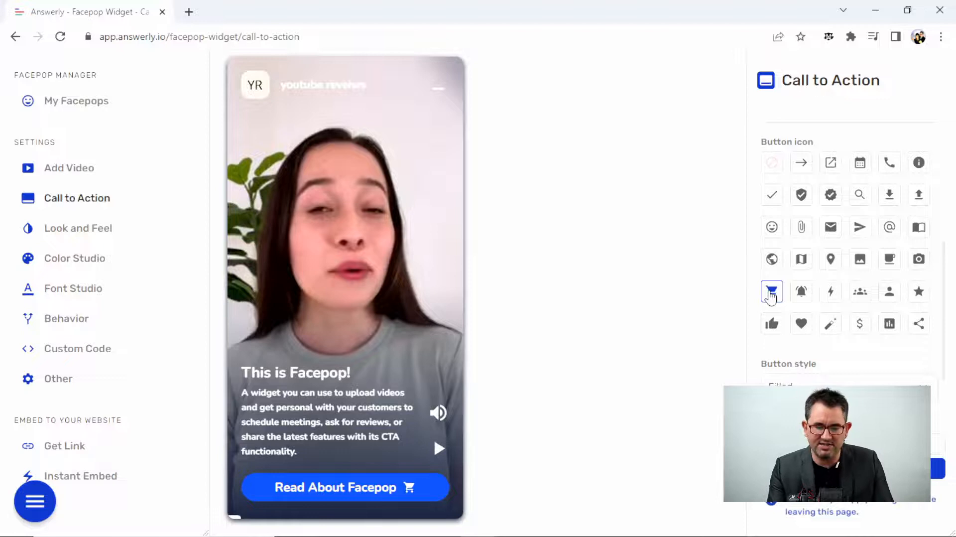
- Change the call-to-action button text to "buy now"
{"action": "left_click", "coordinate": [92, 175]}
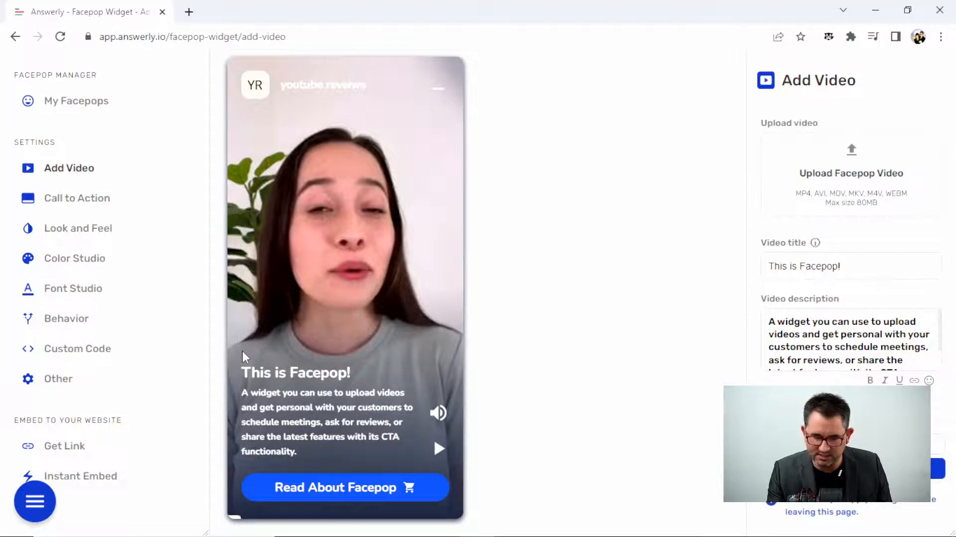
{"action": "left_click", "coordinate": [67, 200]}
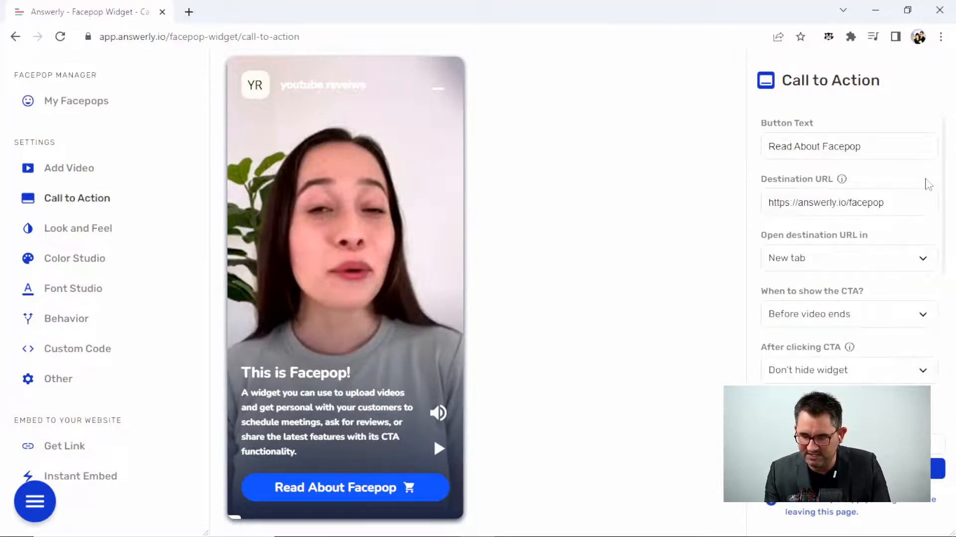
{"action": "left_click_drag", "start_coordinate": [873, 145], "coordinate": [729, 163]}
{"action": "type", "text": "buy now"}
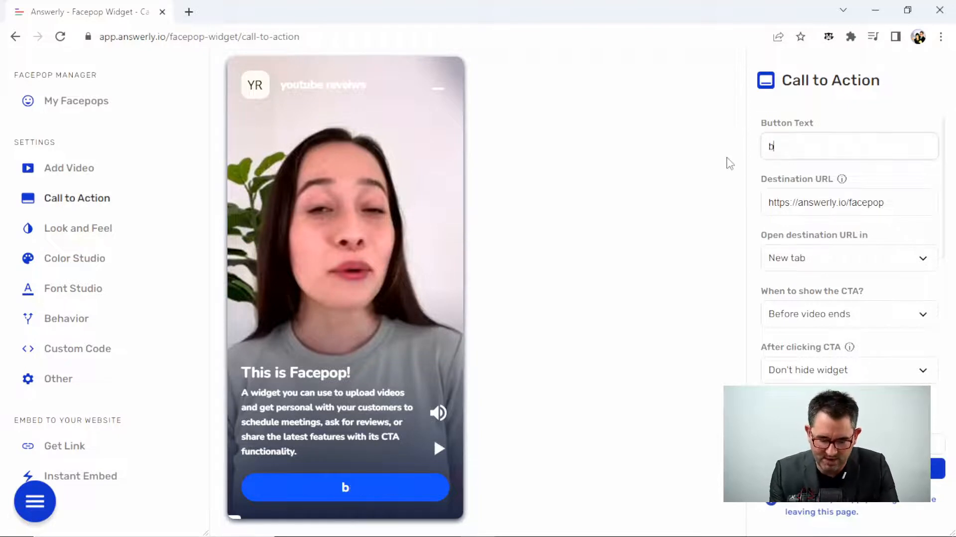
{"action": "left_click", "coordinate": [707, 185]}
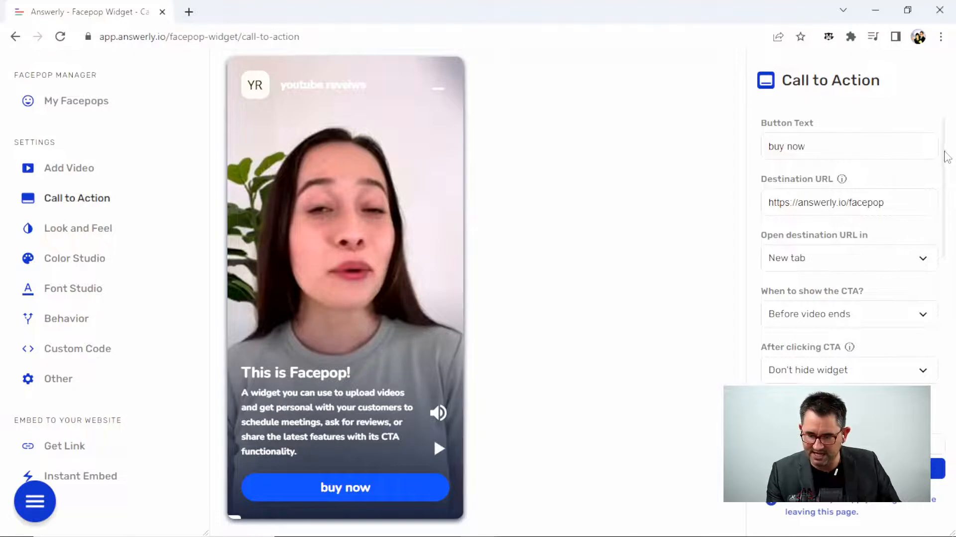
- Reapply the shopping cart icon to the Facepop's "buy now" call-to-action button
{"action": "left_click_drag", "start_coordinate": [948, 157], "coordinate": [949, 348]}
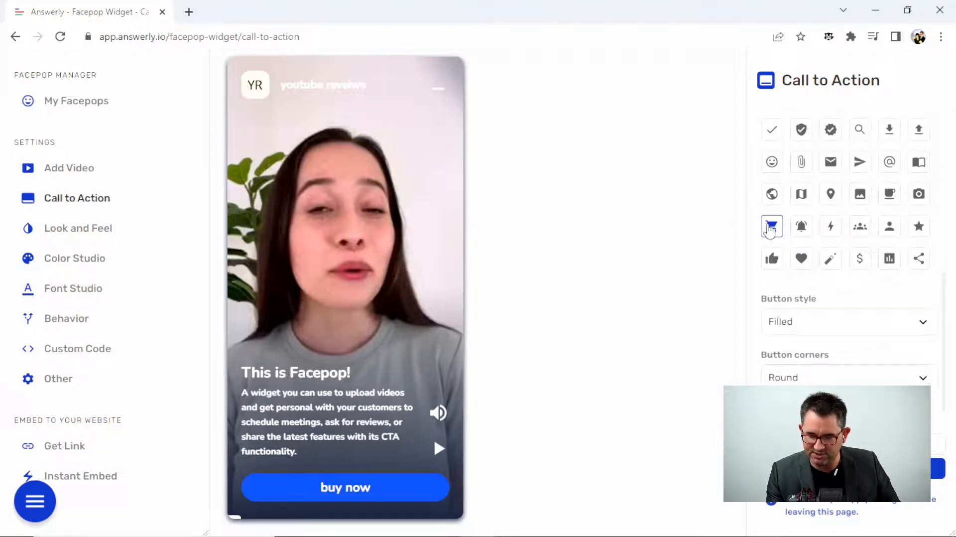
{"action": "left_click", "coordinate": [801, 230]}
{"action": "left_click", "coordinate": [773, 233]}
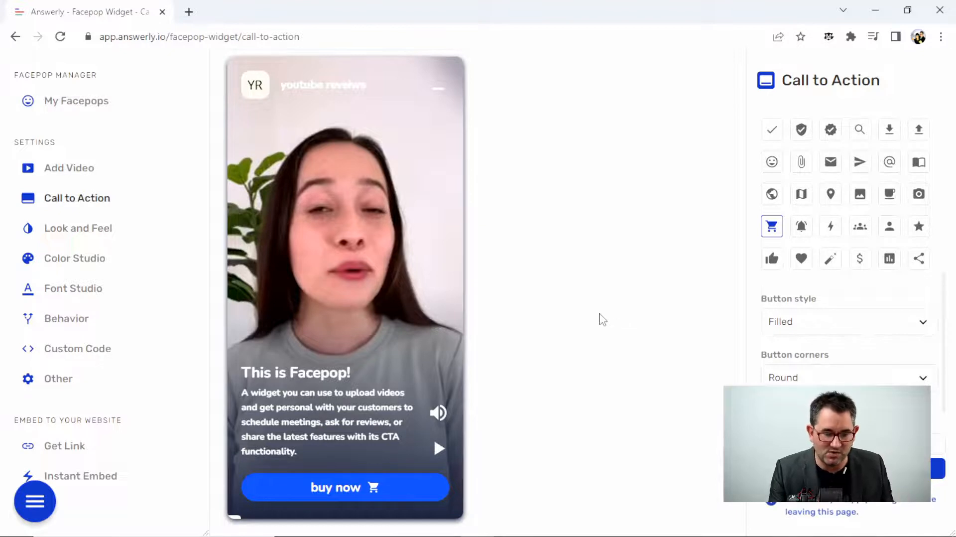
- Review the Facepop's Look and Feel settings, including the website position options, margins and widget dimensions
{"action": "left_click", "coordinate": [99, 228]}
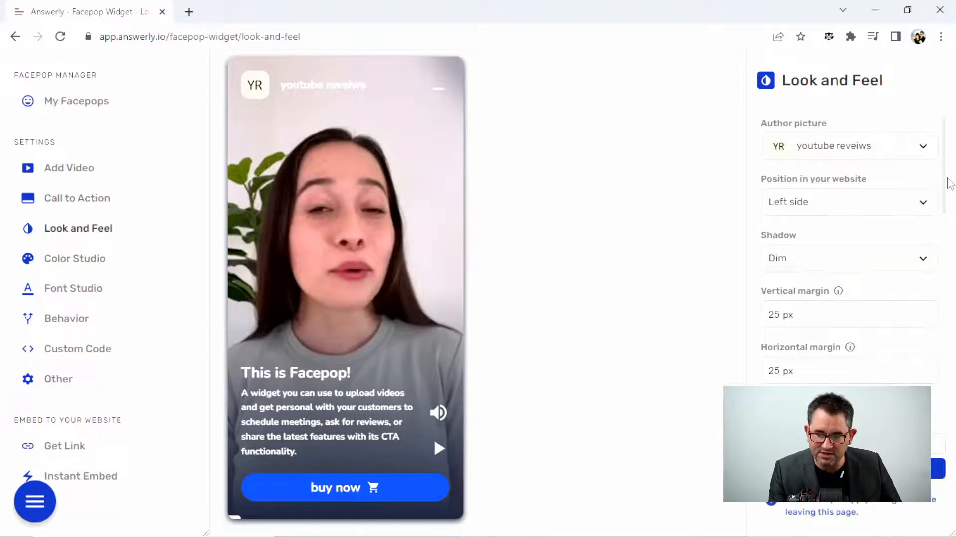
{"action": "left_click", "coordinate": [927, 203]}
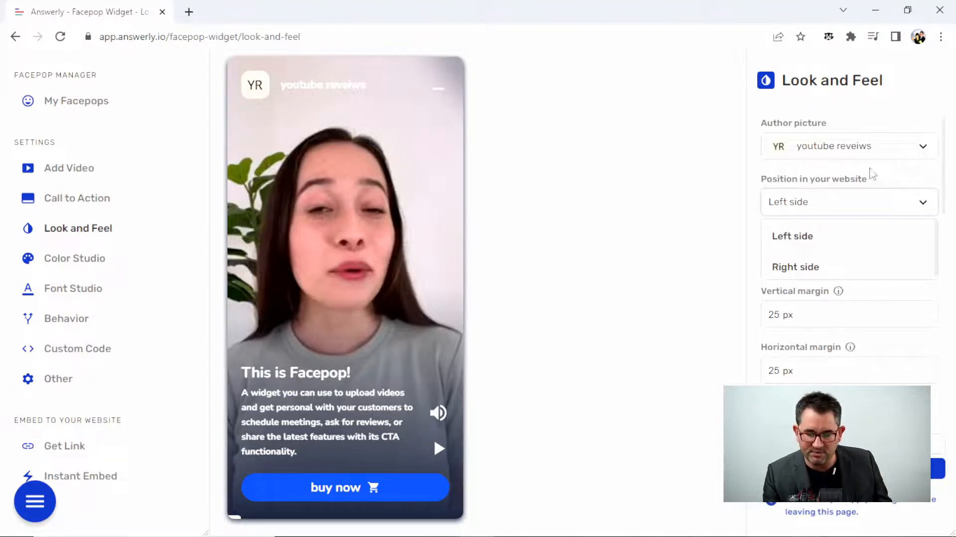
{"action": "left_click", "coordinate": [873, 201]}
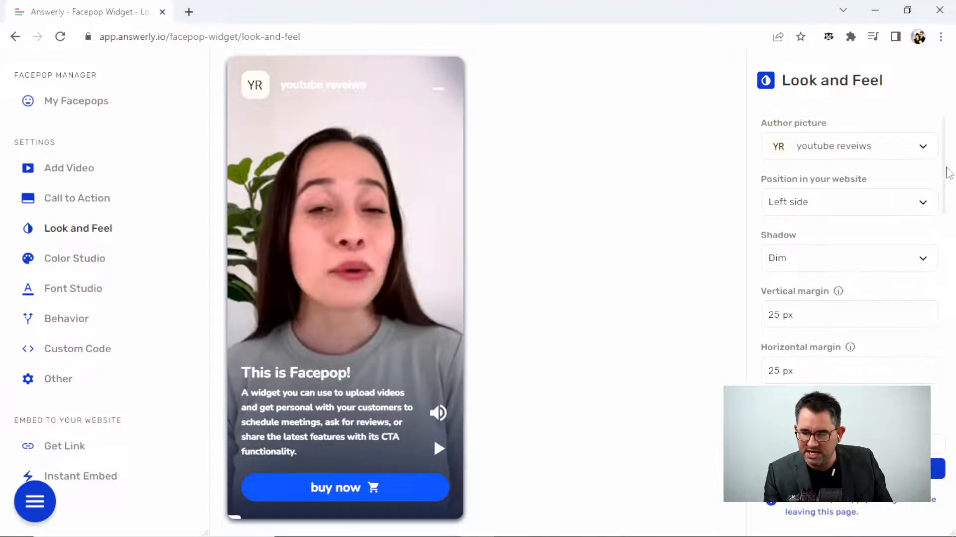
{"action": "left_click_drag", "start_coordinate": [945, 159], "coordinate": [940, 344]}
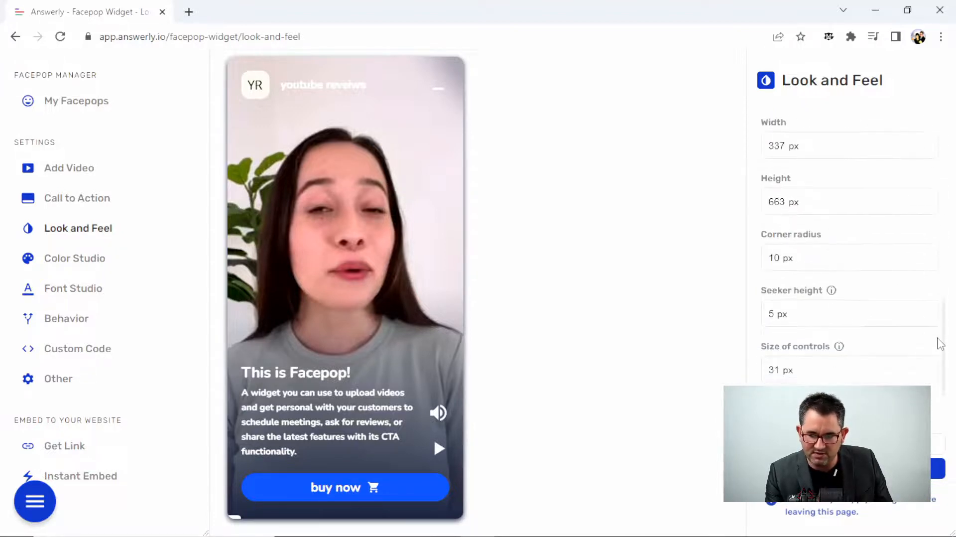
- Apply the orange and brown palette from the Color Studio's color ideas to the Facepop
{"action": "left_click", "coordinate": [72, 262]}
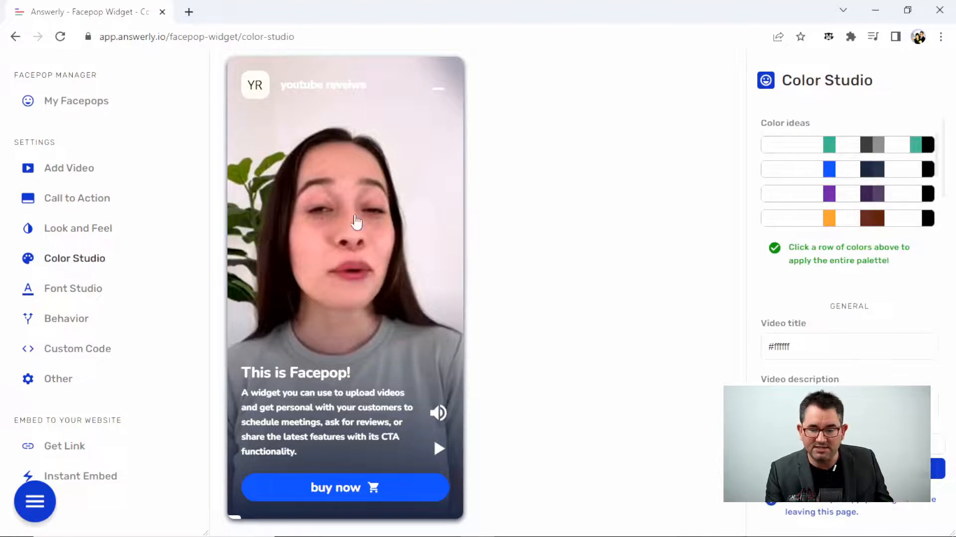
{"action": "left_click", "coordinate": [804, 219]}
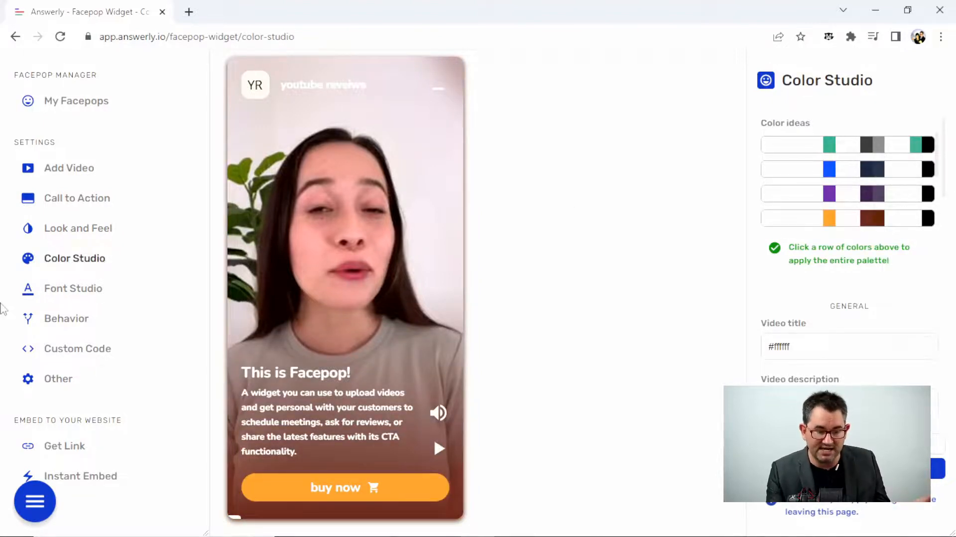
- Try the Poppins, Nunito, Inter, Arvo and Karla font ideas from the Font Studio on the Facepop
{"action": "left_click", "coordinate": [89, 299]}
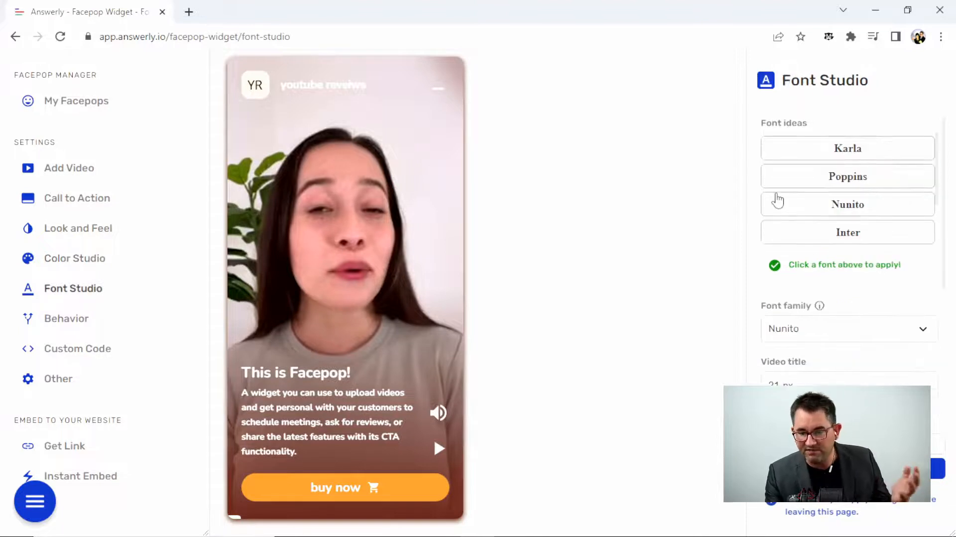
{"action": "left_click", "coordinate": [783, 185]}
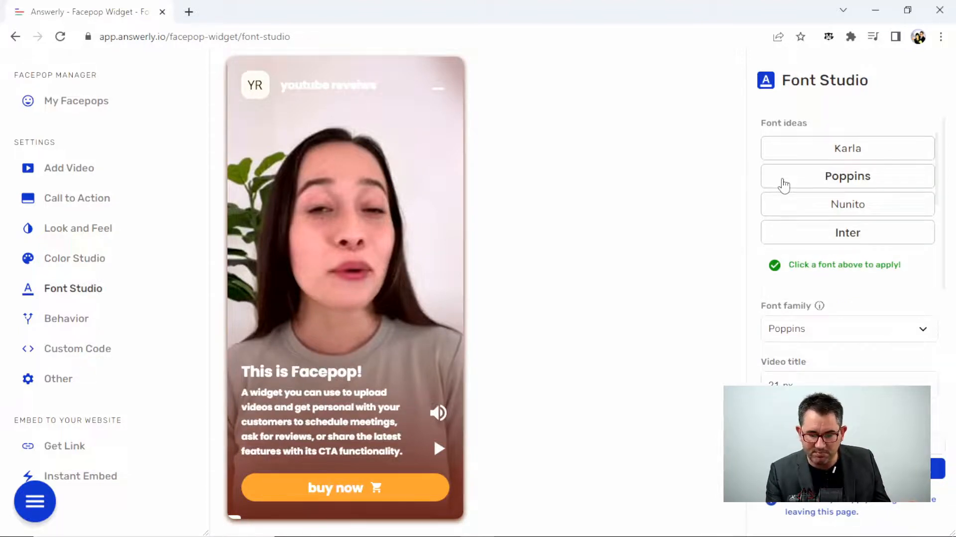
{"action": "left_click", "coordinate": [818, 211]}
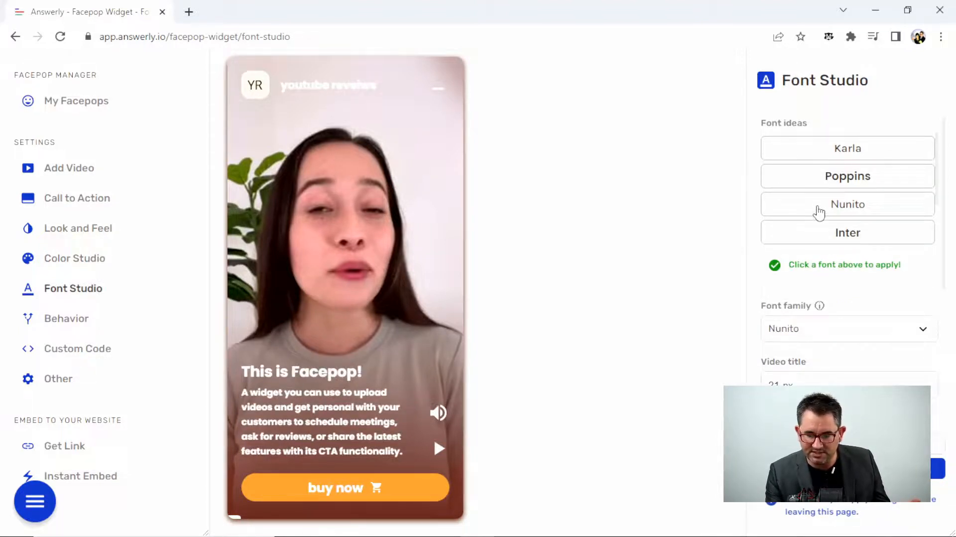
{"action": "left_click", "coordinate": [830, 238]}
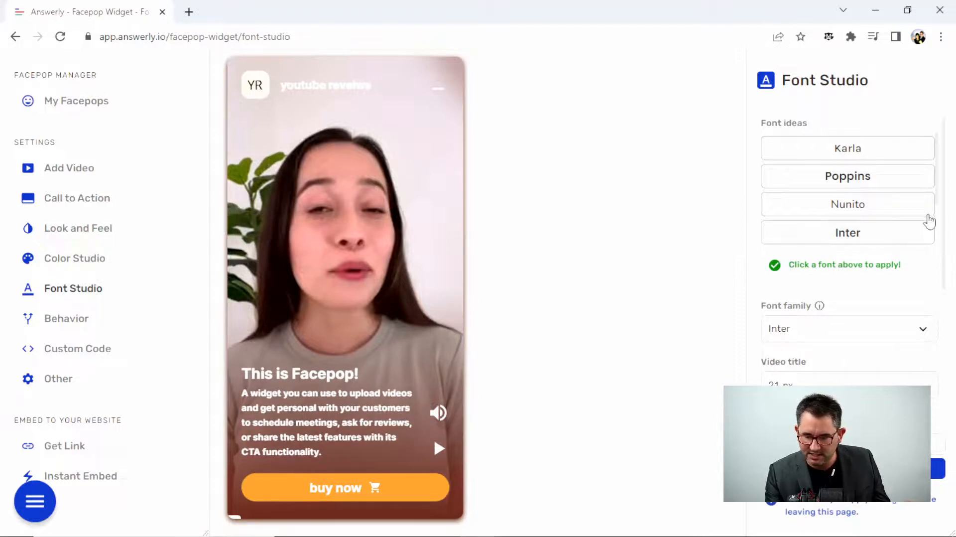
{"action": "left_click_drag", "start_coordinate": [940, 202], "coordinate": [941, 231]}
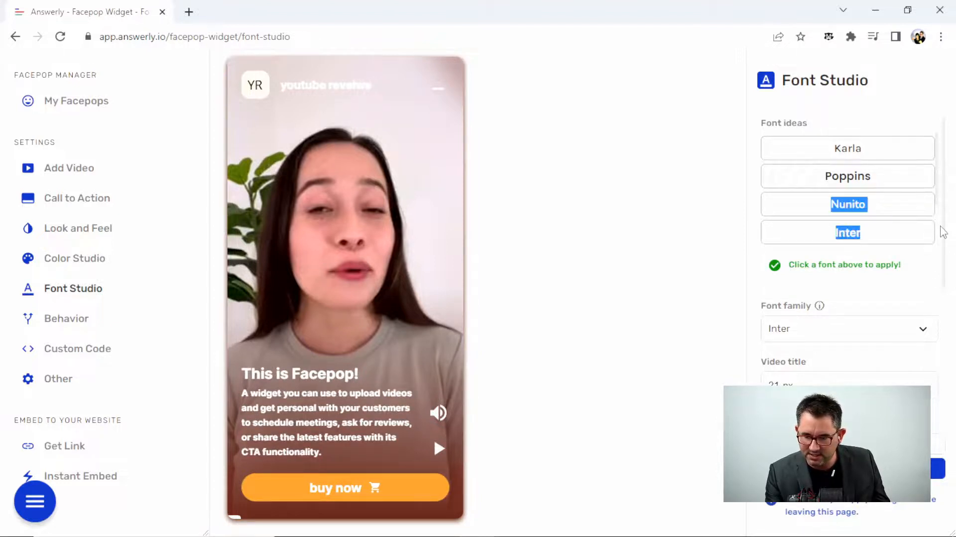
{"action": "left_click_drag", "start_coordinate": [937, 176], "coordinate": [938, 223]}
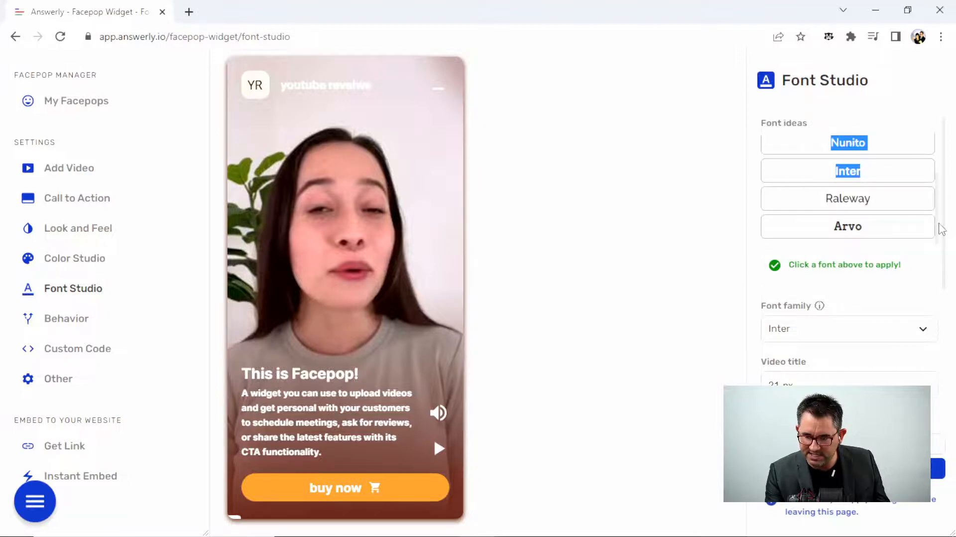
{"action": "left_click", "coordinate": [849, 230]}
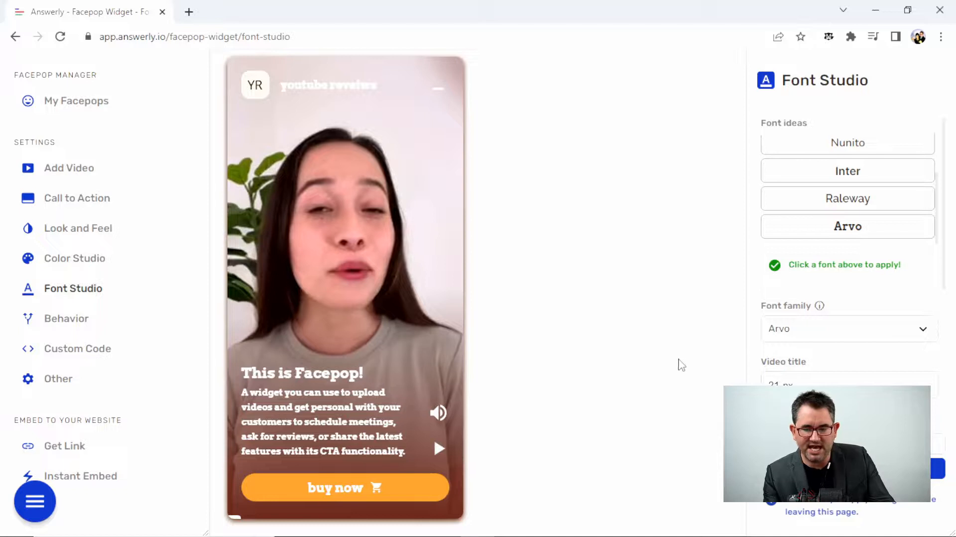
{"action": "left_click_drag", "start_coordinate": [936, 198], "coordinate": [939, 135]}
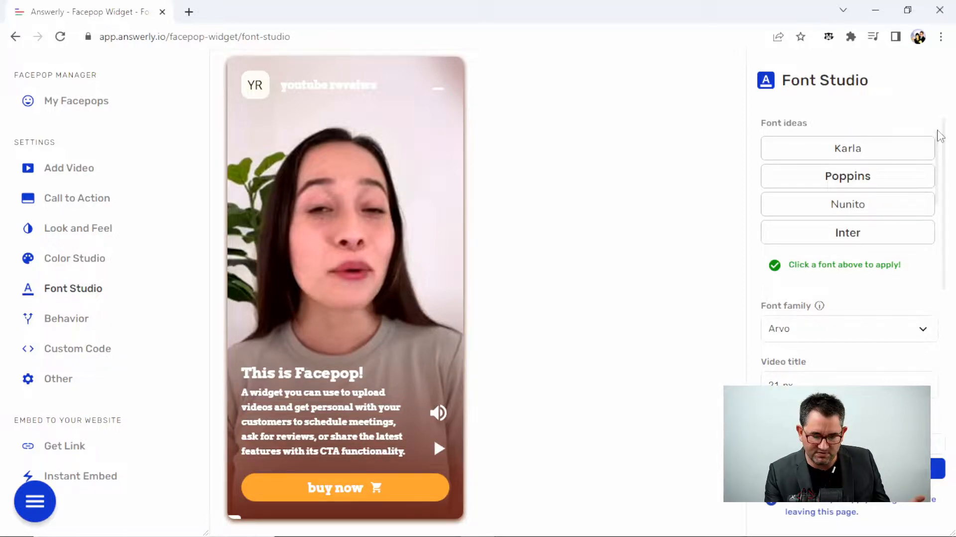
{"action": "left_click", "coordinate": [849, 151]}
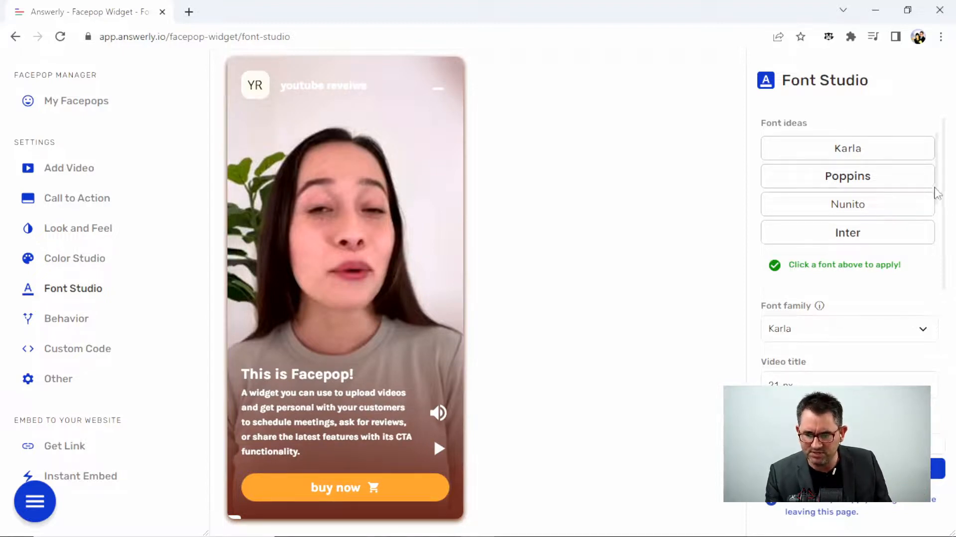
- Set the Facepop's font family to Oswald
{"action": "scroll", "coordinate": [947, 190], "scroll_direction": "down", "scroll_amount": 3}
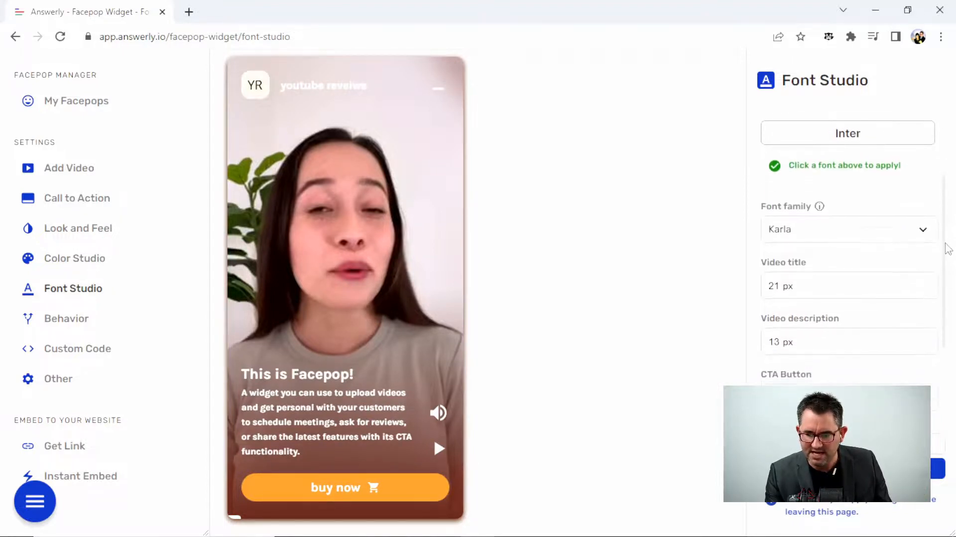
{"action": "left_click", "coordinate": [924, 179]}
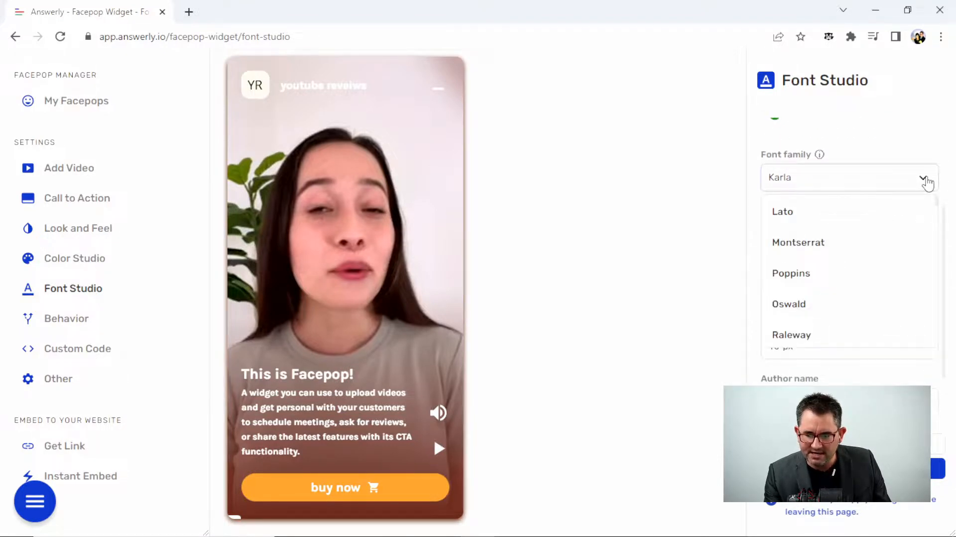
{"action": "left_click", "coordinate": [823, 304]}
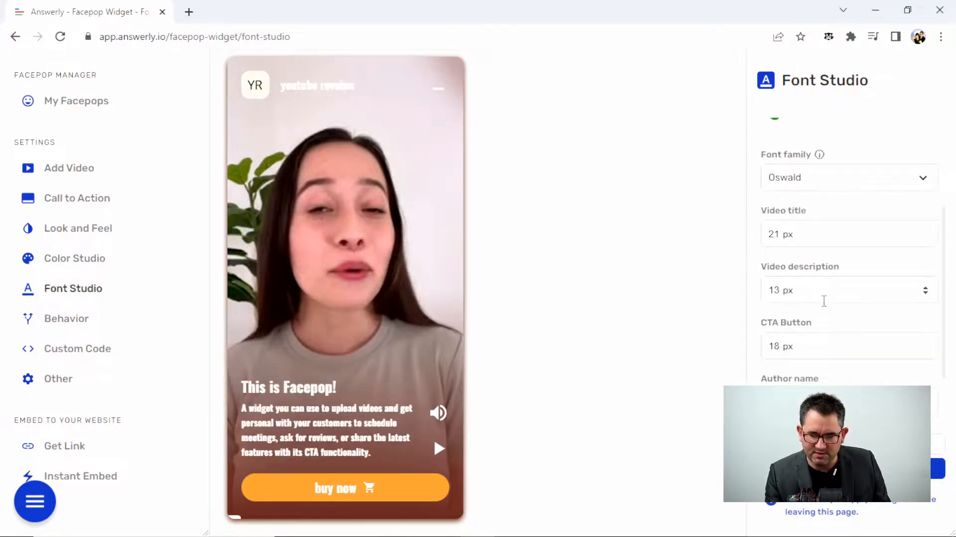
- Review the Font Studio's text size settings, the Behavior options and the Custom Code fields of the Facepop
{"action": "scroll", "coordinate": [948, 247], "scroll_direction": "up", "scroll_amount": 3}
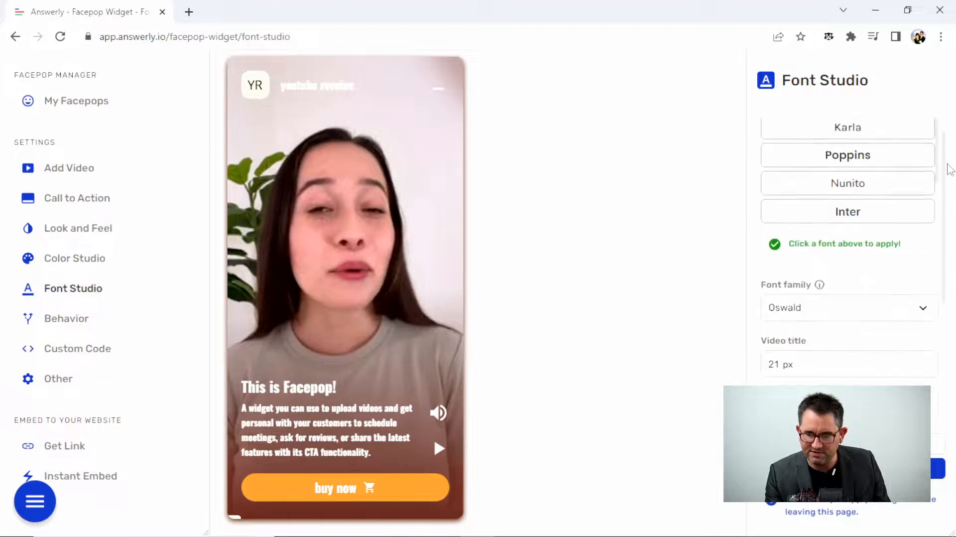
{"action": "left_click_drag", "start_coordinate": [948, 169], "coordinate": [944, 273]}
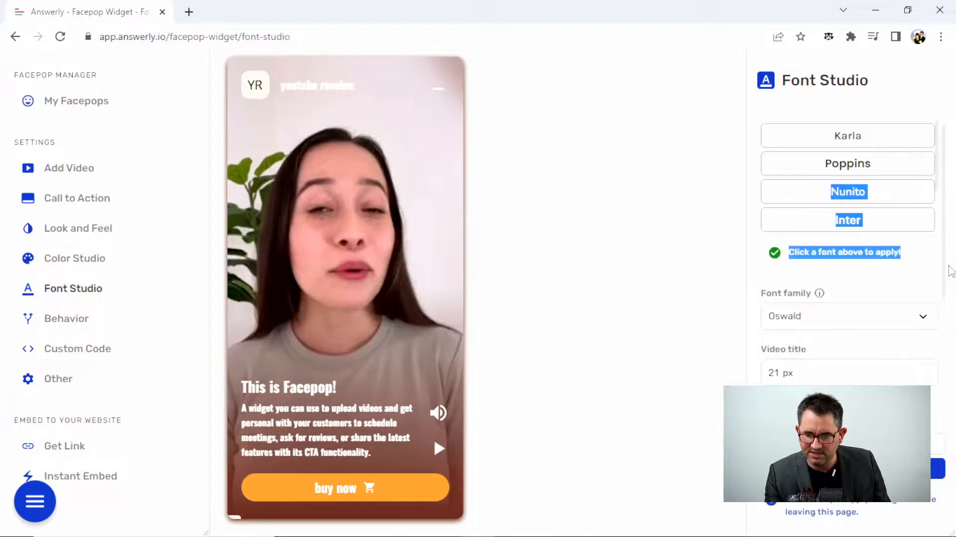
{"action": "left_click", "coordinate": [946, 271]}
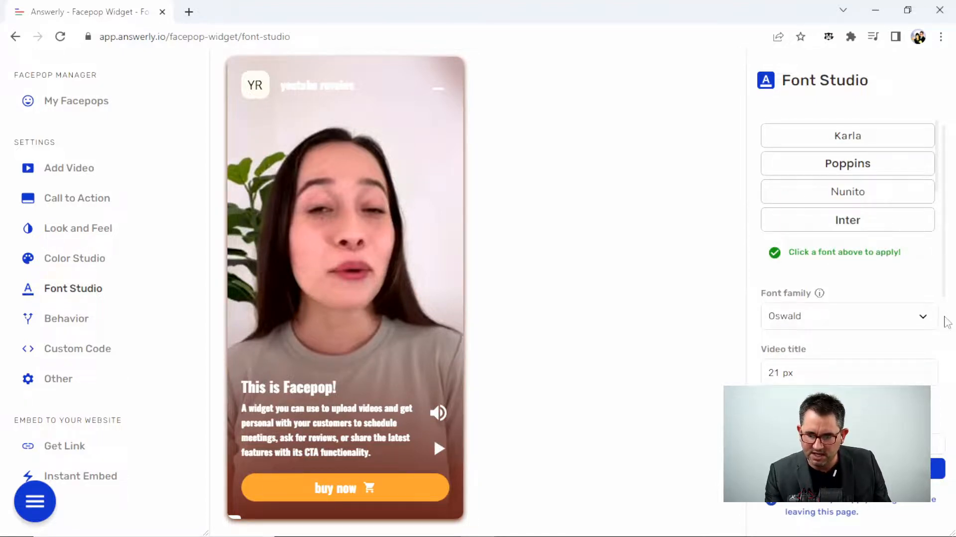
{"action": "left_click_drag", "start_coordinate": [942, 279], "coordinate": [944, 413]}
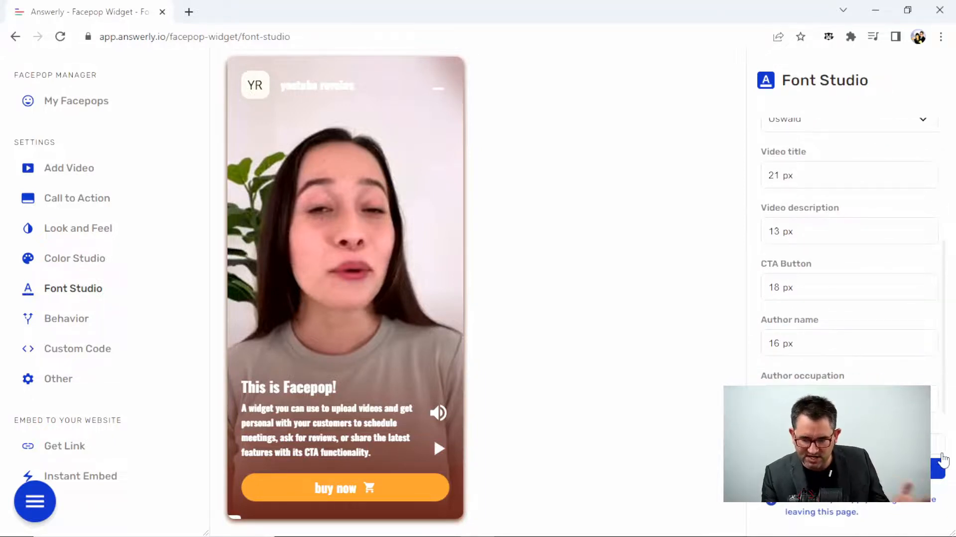
{"action": "left_click", "coordinate": [86, 324]}
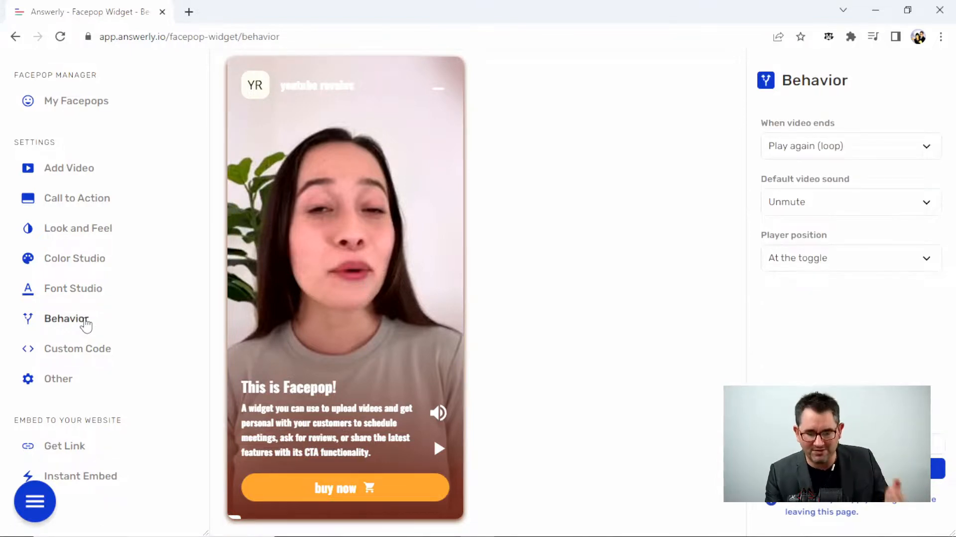
{"action": "left_click", "coordinate": [110, 353]}
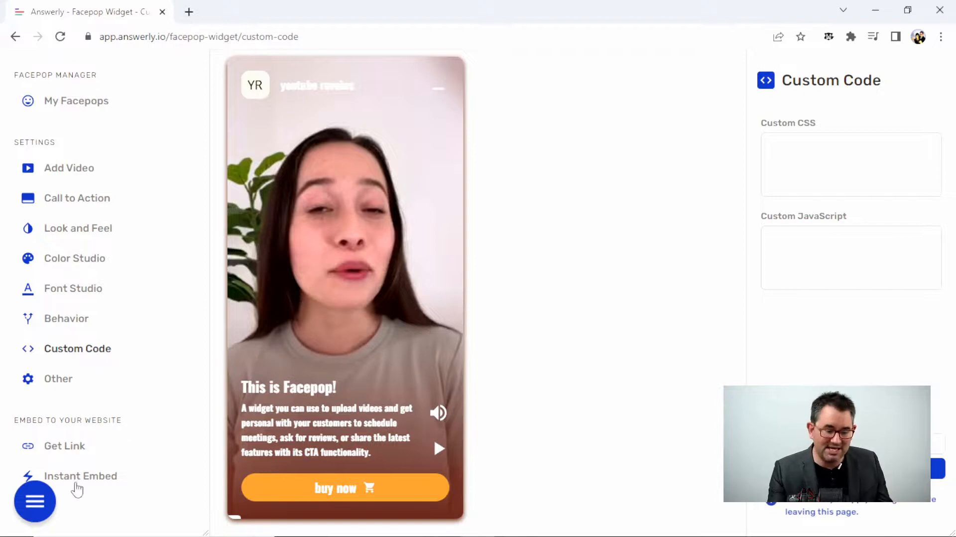
- Copy the Facepop's Instant Embed code and return to the My Facepops overview
{"action": "left_click", "coordinate": [76, 491]}
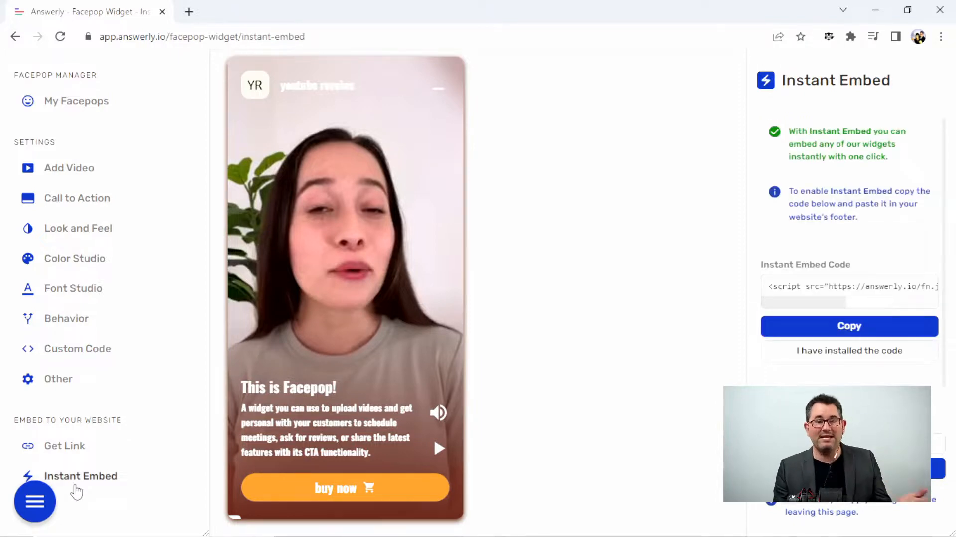
{"action": "left_click", "coordinate": [871, 333]}
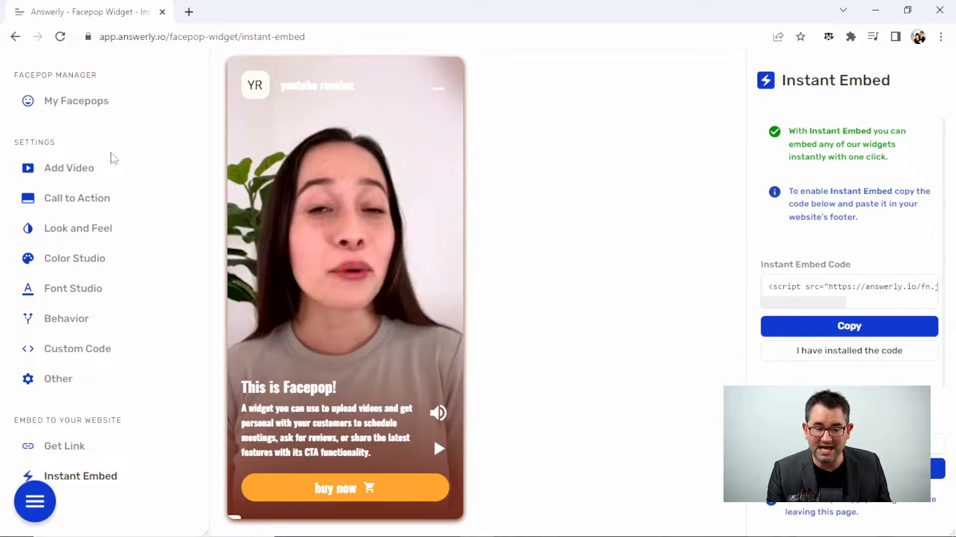
{"action": "left_click", "coordinate": [96, 102]}
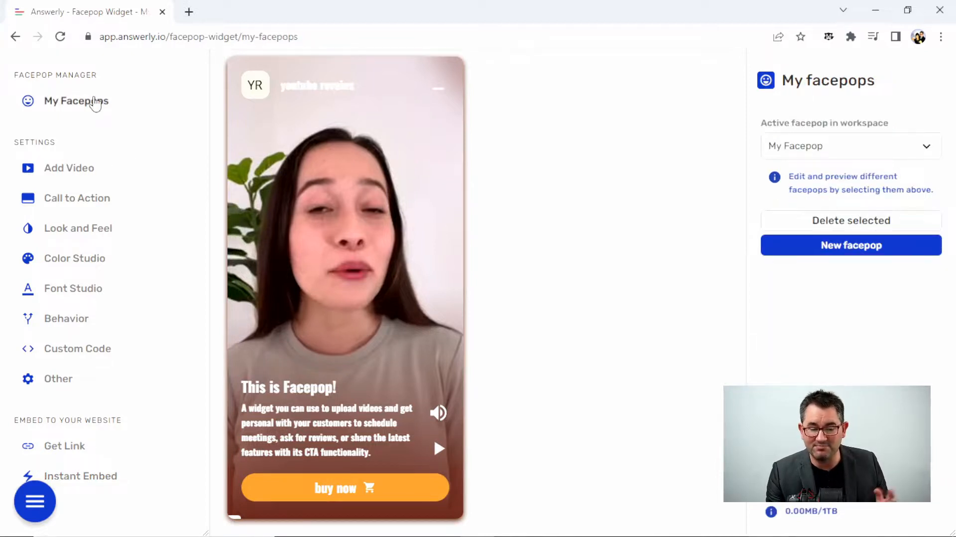
- Open the Knowledge Base's Write Answers editor and look through the "How to use the Answerly Editor" article
{"action": "left_click", "coordinate": [36, 510]}
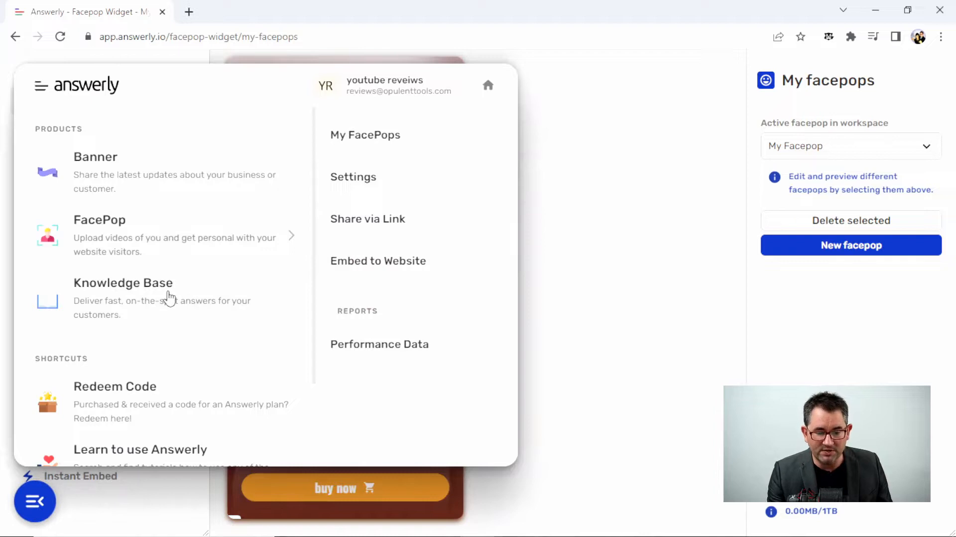
{"action": "mouse_move", "coordinate": [169, 298]}
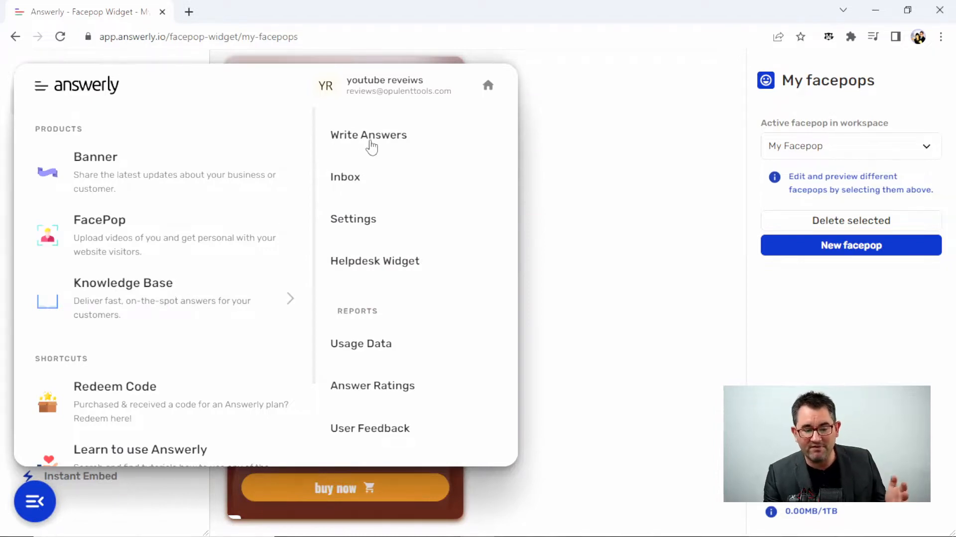
{"action": "left_click", "coordinate": [387, 136]}
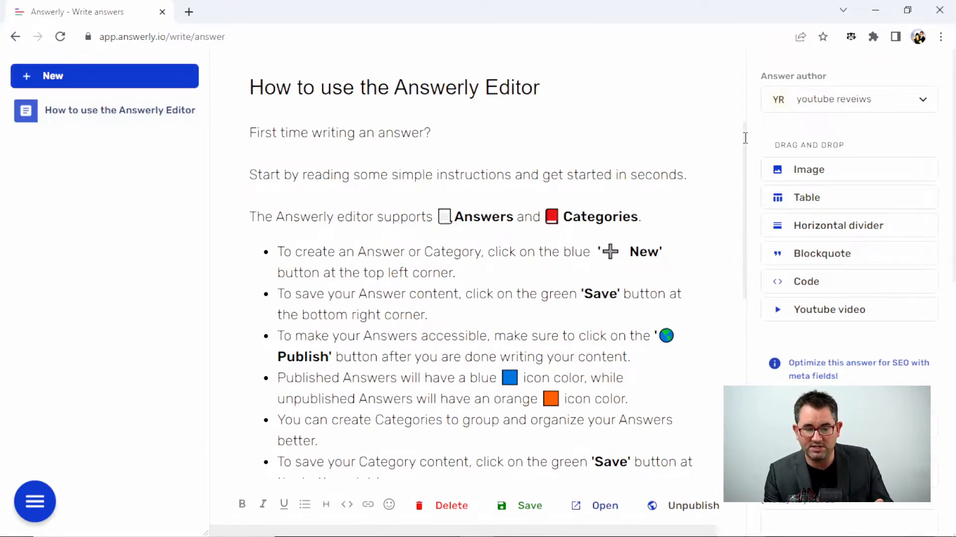
{"action": "scroll", "coordinate": [745, 137], "scroll_direction": "down", "scroll_amount": 8}
{"action": "scroll", "coordinate": [724, 151], "scroll_direction": "up", "scroll_amount": 7}
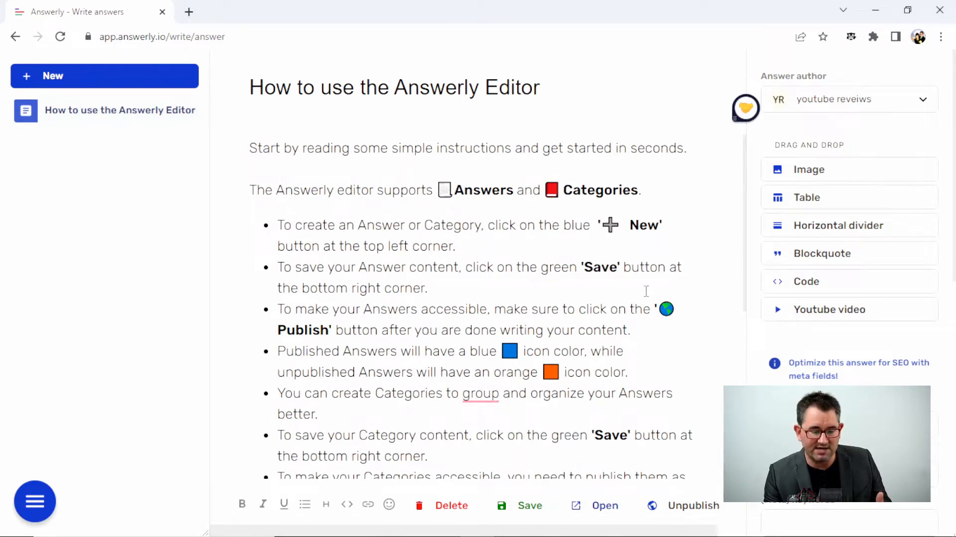
- Open the Knowledge Base's Helpdesk Widget, test its answer search with "cbncbn" and clear the search
{"action": "left_click", "coordinate": [38, 504]}
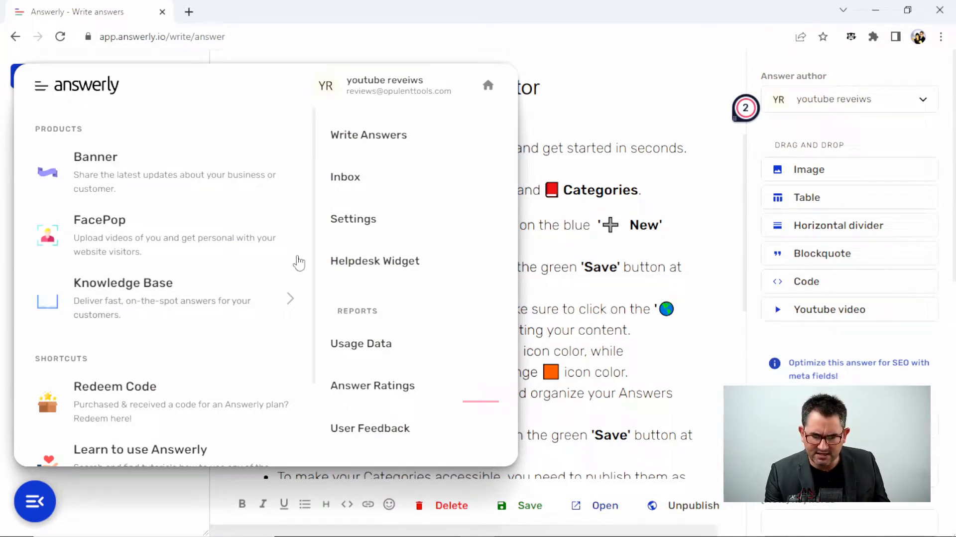
{"action": "left_click", "coordinate": [348, 278]}
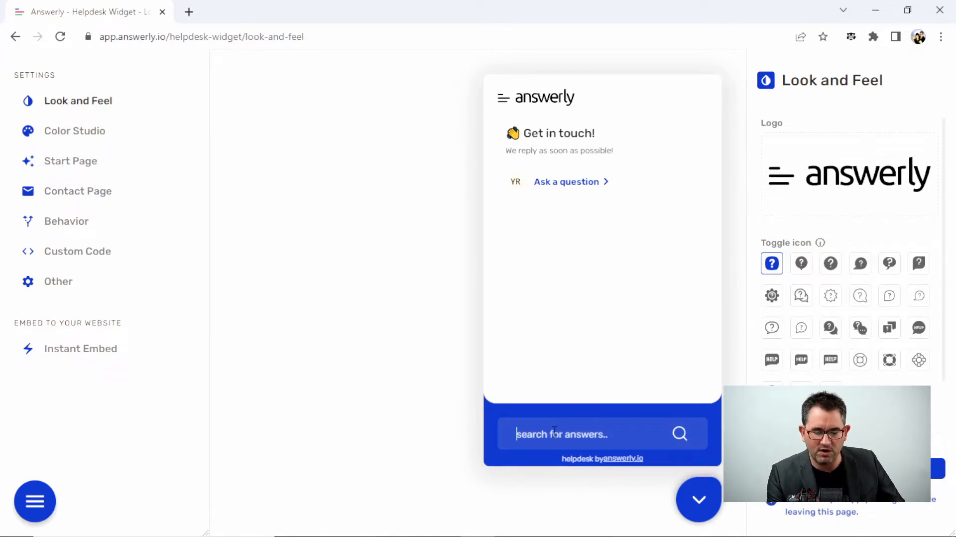
{"action": "type", "text": "cbncbn"}
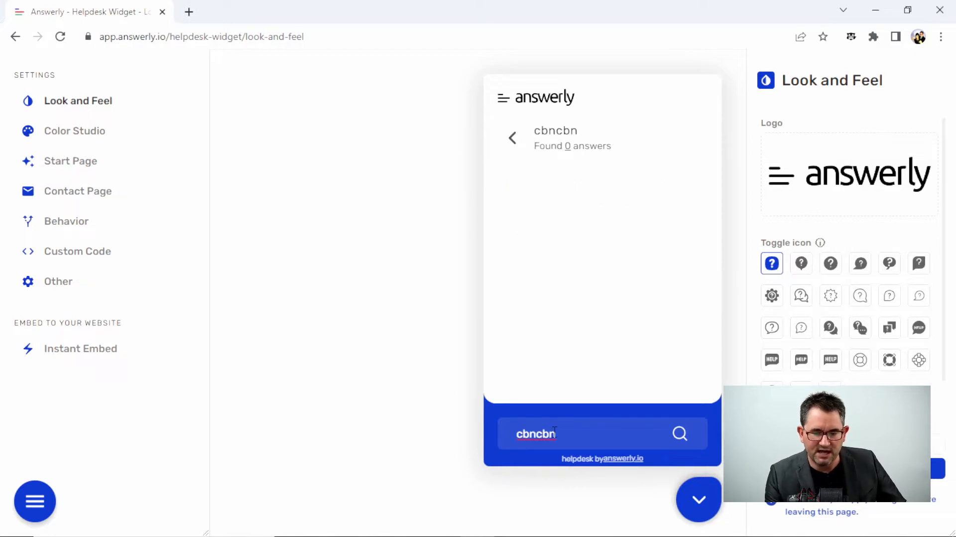
{"action": "key", "text": "BackSpace"}
{"action": "key", "text": "BackSpace"}
{"action": "key", "text": "BackSpace"}
{"action": "key", "text": "BackSpace"}
{"action": "key", "text": "BackSpace"}
{"action": "key", "text": "BackSpace"}
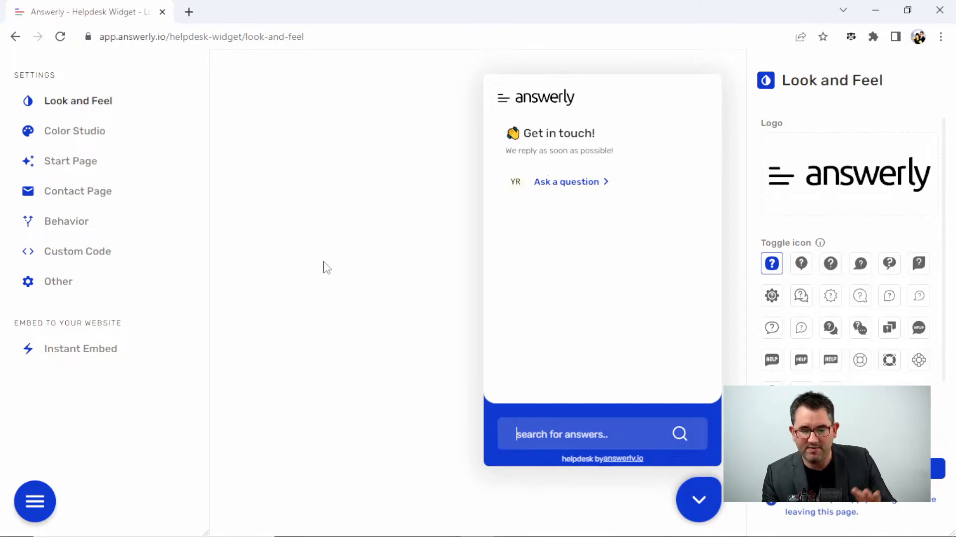
- Open the Answerly product navigation to check the other Knowledge Base sections
{"action": "left_click", "coordinate": [35, 507]}
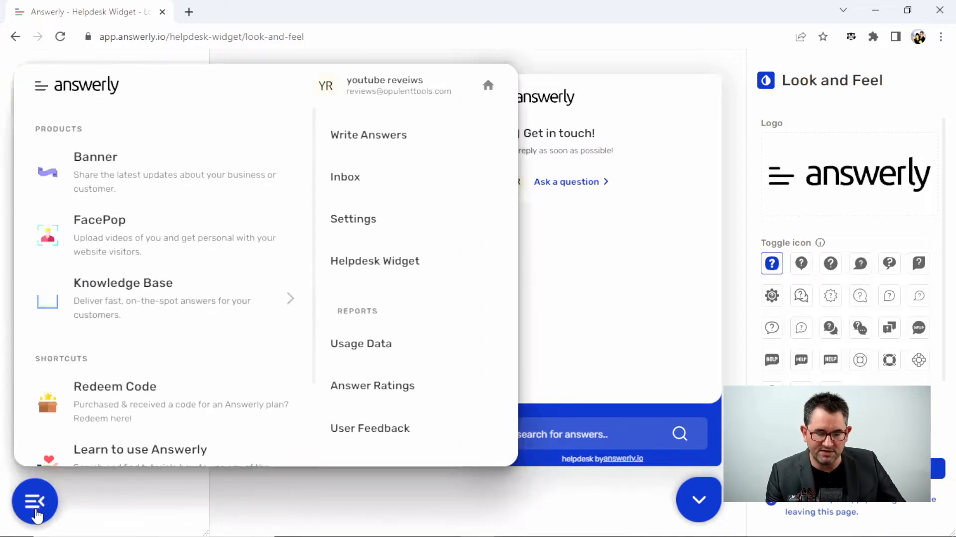